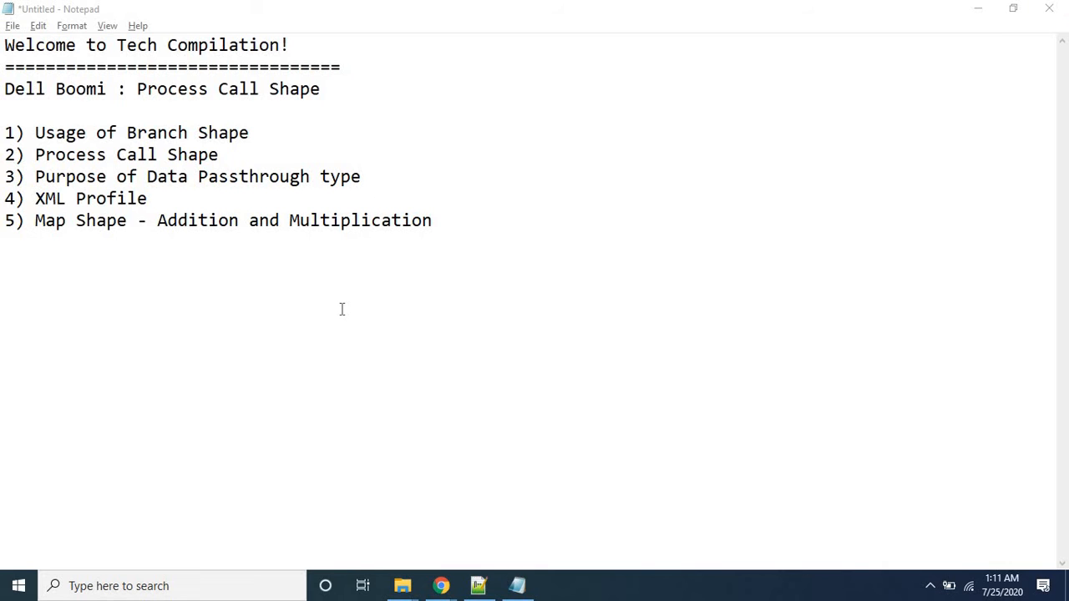
Switch to Boomi in Chrome and inspect the Request and Response elements of the BasicCalculator XML Profile in the Basic Calculator folder
{"action": "mouse_move", "coordinate": [443, 590]}
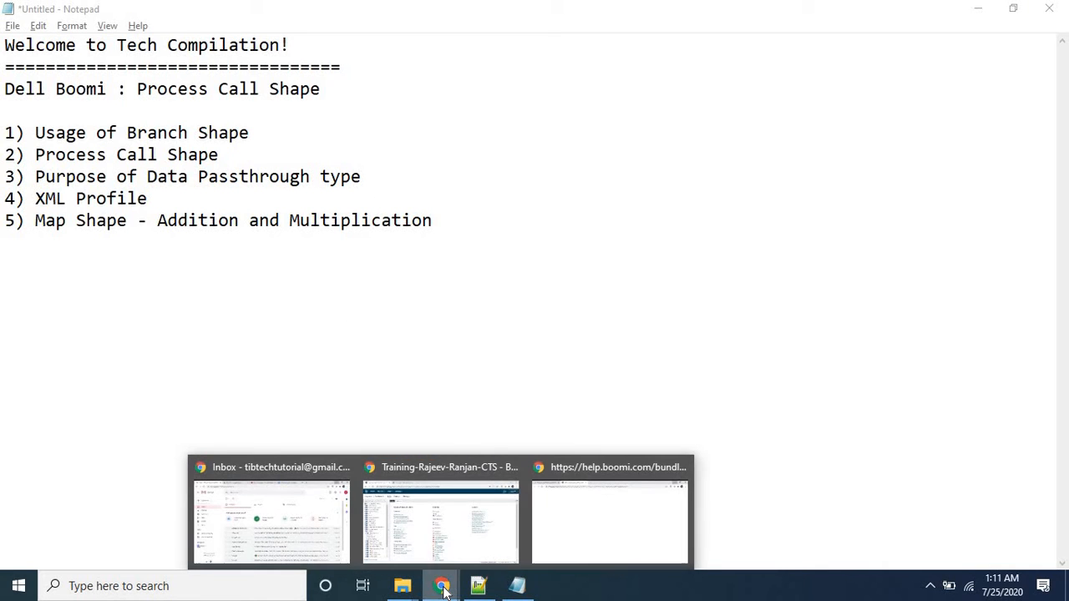
{"action": "left_click", "coordinate": [439, 539]}
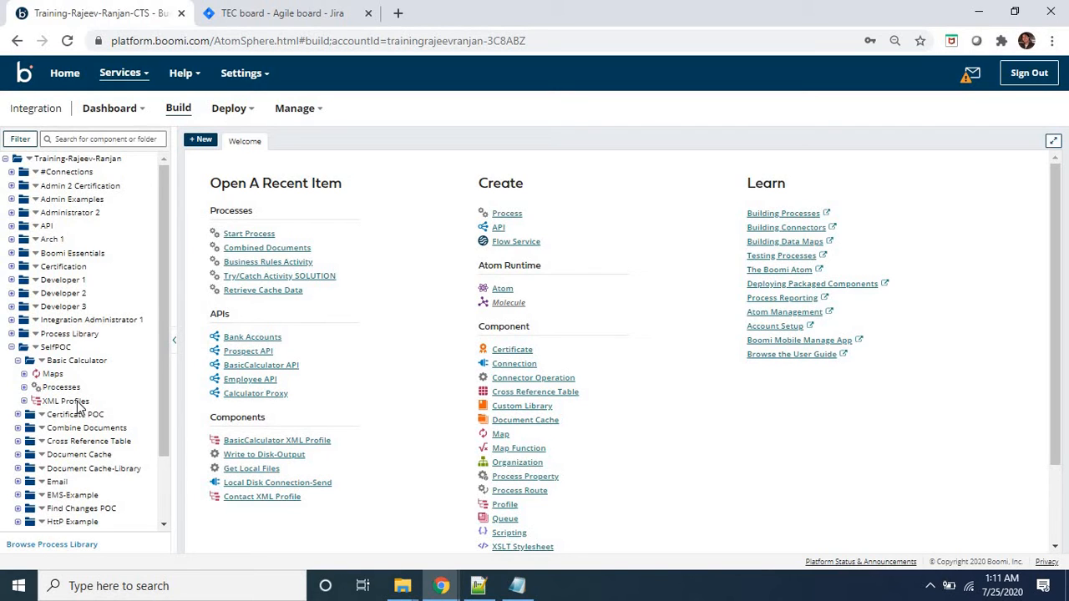
{"action": "left_click", "coordinate": [24, 387]}
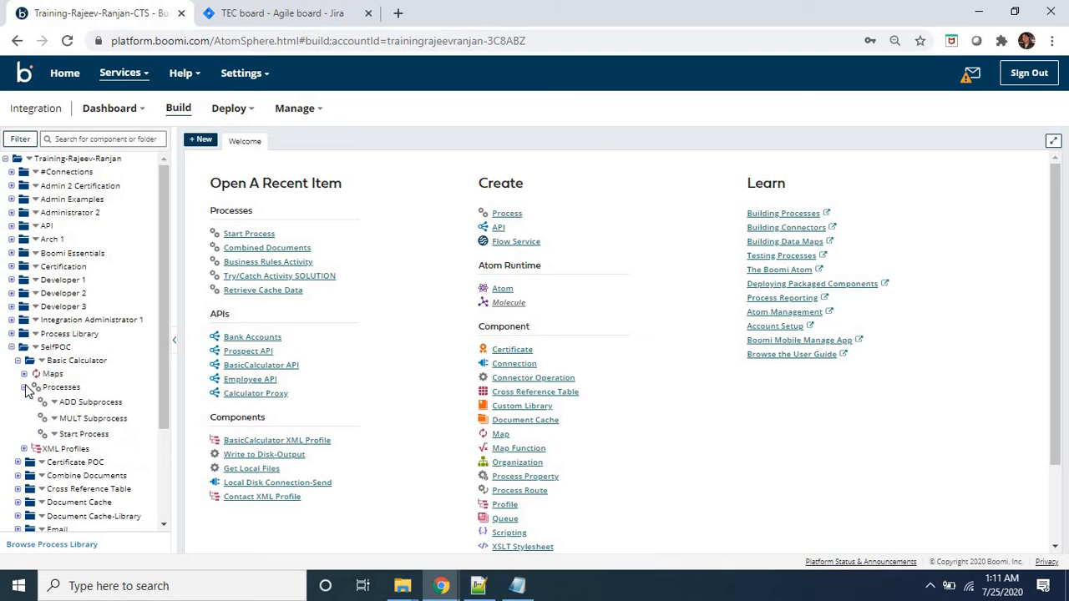
{"action": "left_click", "coordinate": [24, 448]}
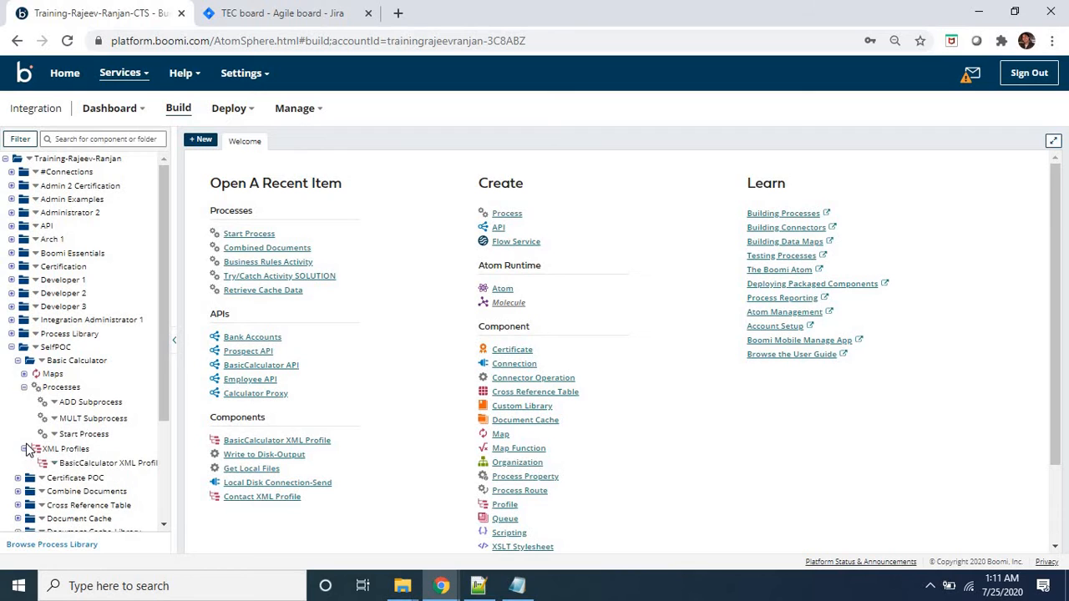
{"action": "left_click", "coordinate": [81, 464]}
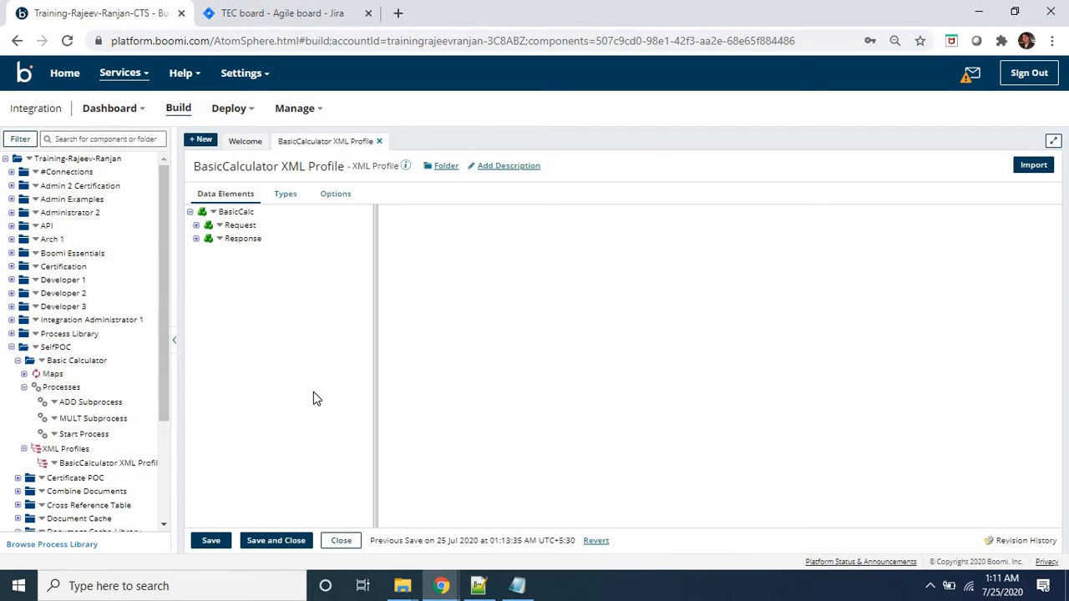
{"action": "left_click", "coordinate": [195, 226]}
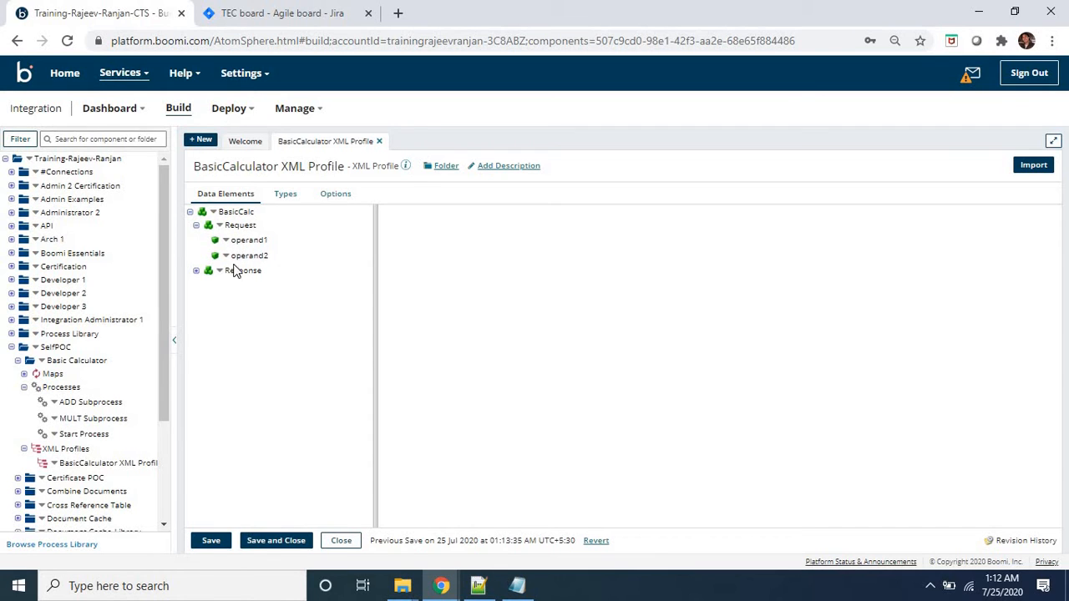
{"action": "left_click", "coordinate": [197, 271]}
{"action": "left_click", "coordinate": [379, 141]}
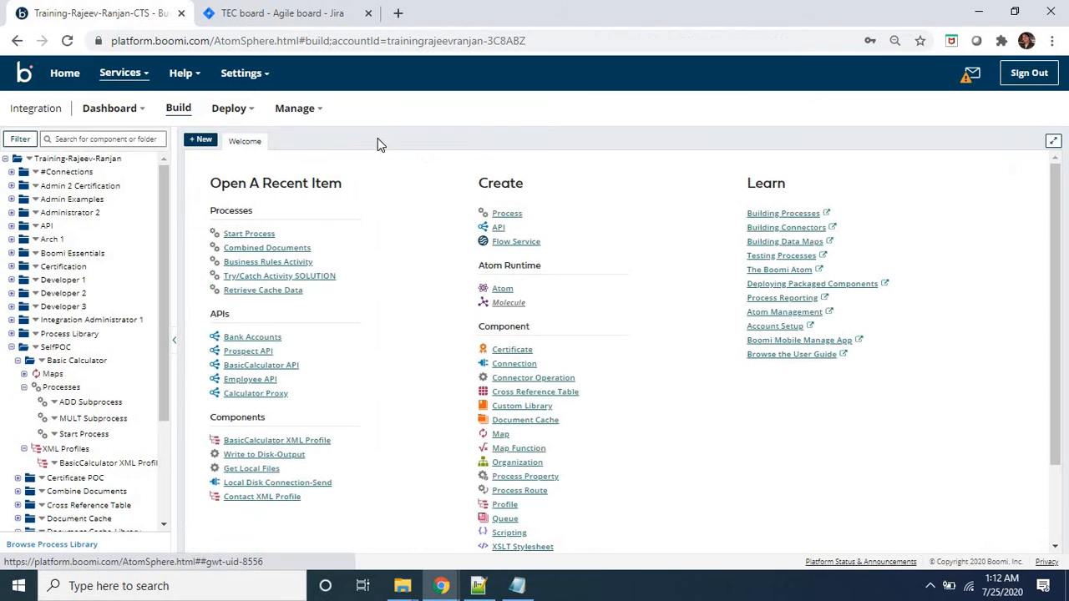
Open the BasicCalcMap-ADD map and expand its source Request element to inspect the operand mappings
{"action": "left_click", "coordinate": [25, 374]}
{"action": "left_click", "coordinate": [77, 390]}
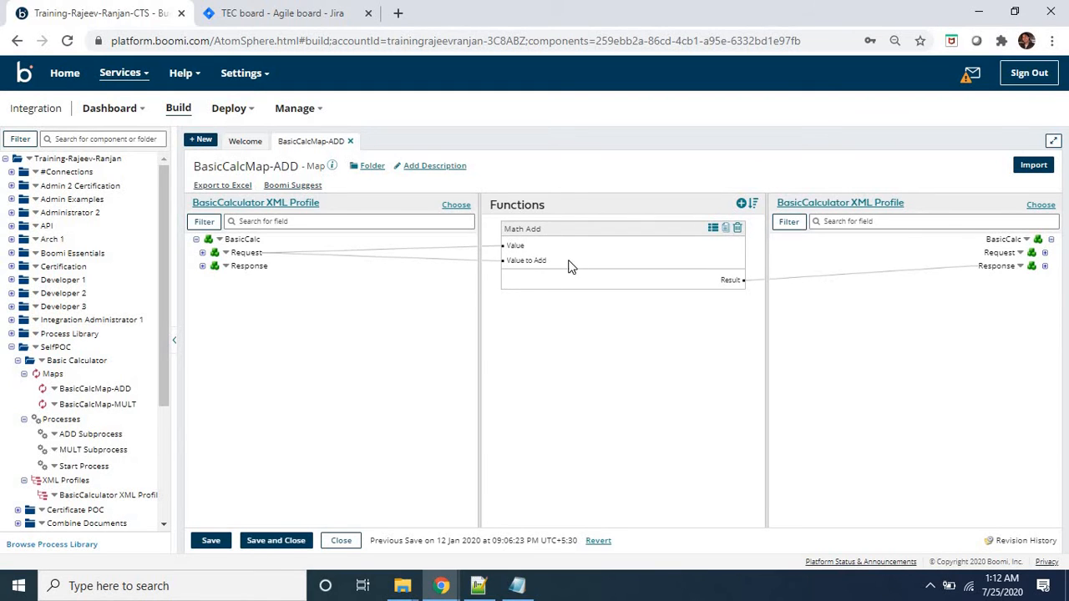
{"action": "left_click", "coordinate": [202, 252]}
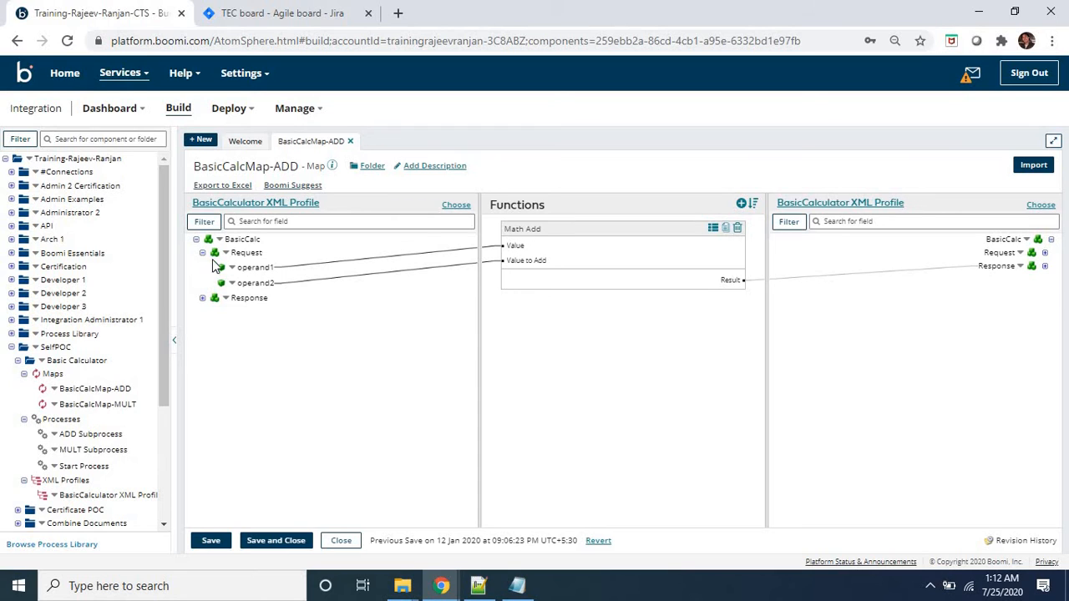
Inspect the Request and Response mappings of the BasicCalcMap-MULT map, and close both open maps
{"action": "left_click", "coordinate": [95, 404]}
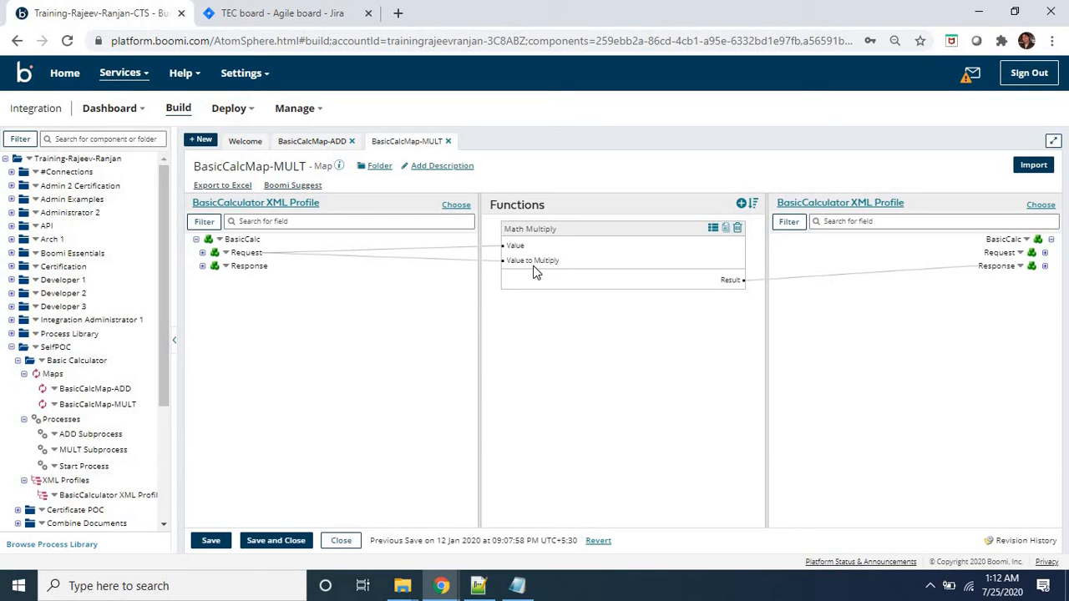
{"action": "left_click", "coordinate": [202, 252]}
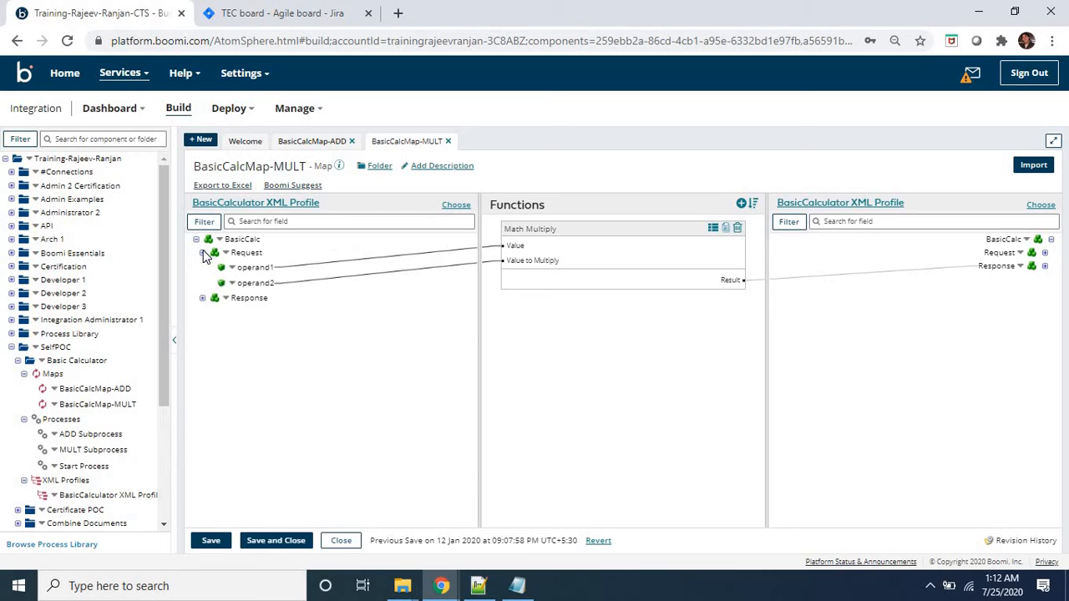
{"action": "left_click", "coordinate": [1043, 266]}
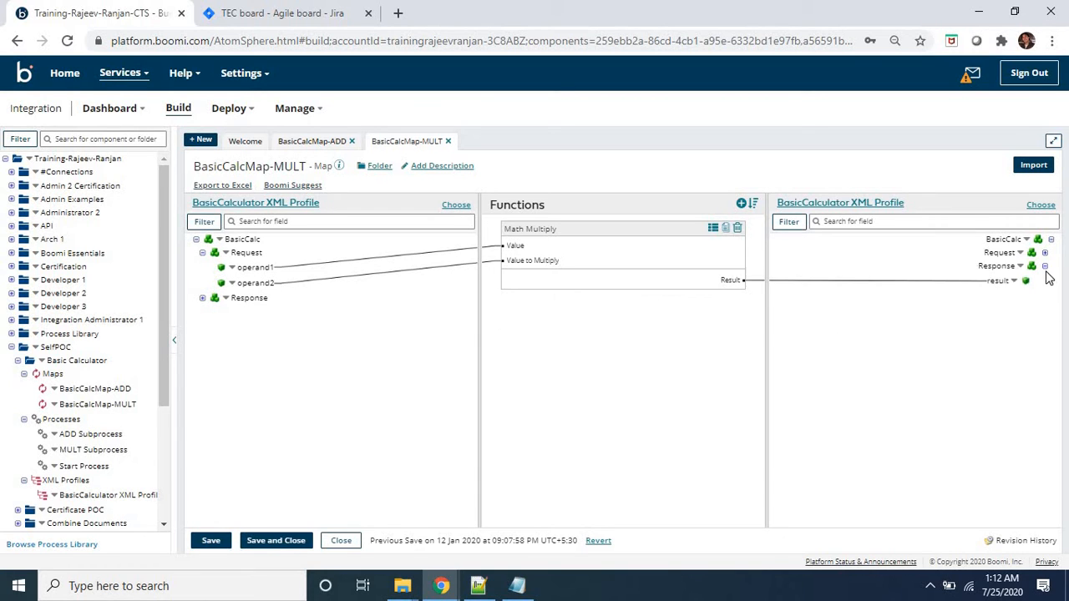
{"action": "left_click", "coordinate": [448, 141]}
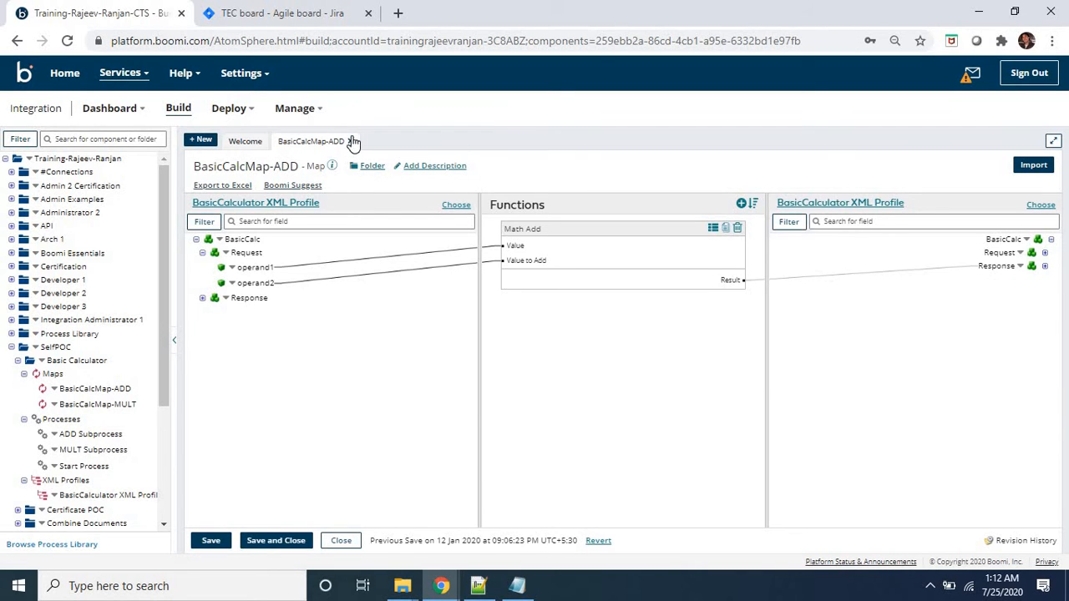
{"action": "left_click", "coordinate": [350, 141]}
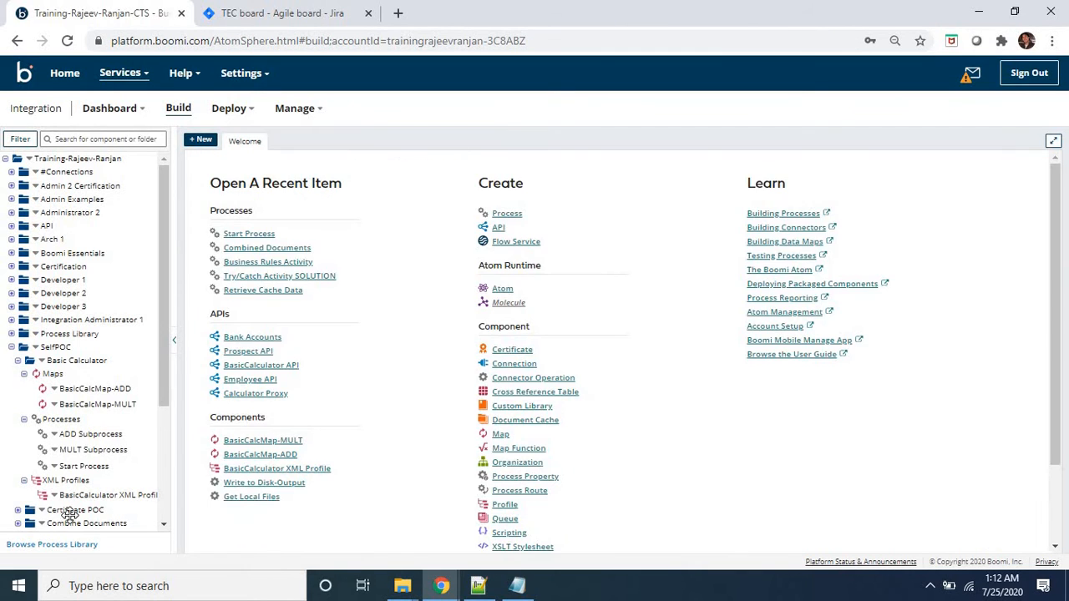
Open Start Process and view the configuration of its Start shape, leaving it without changes
{"action": "left_click", "coordinate": [68, 466]}
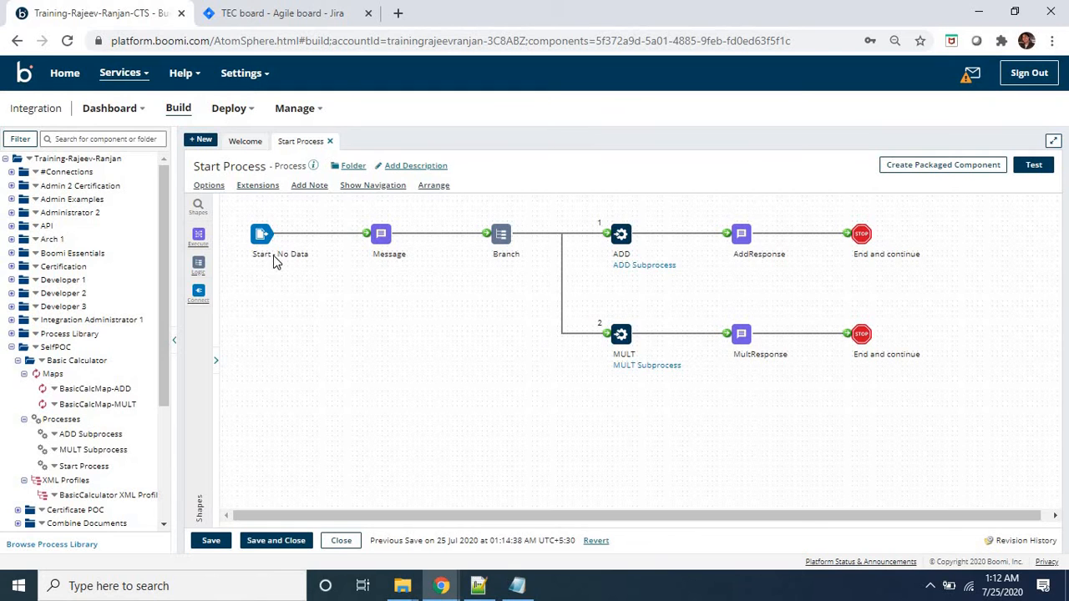
{"action": "left_click", "coordinate": [263, 232]}
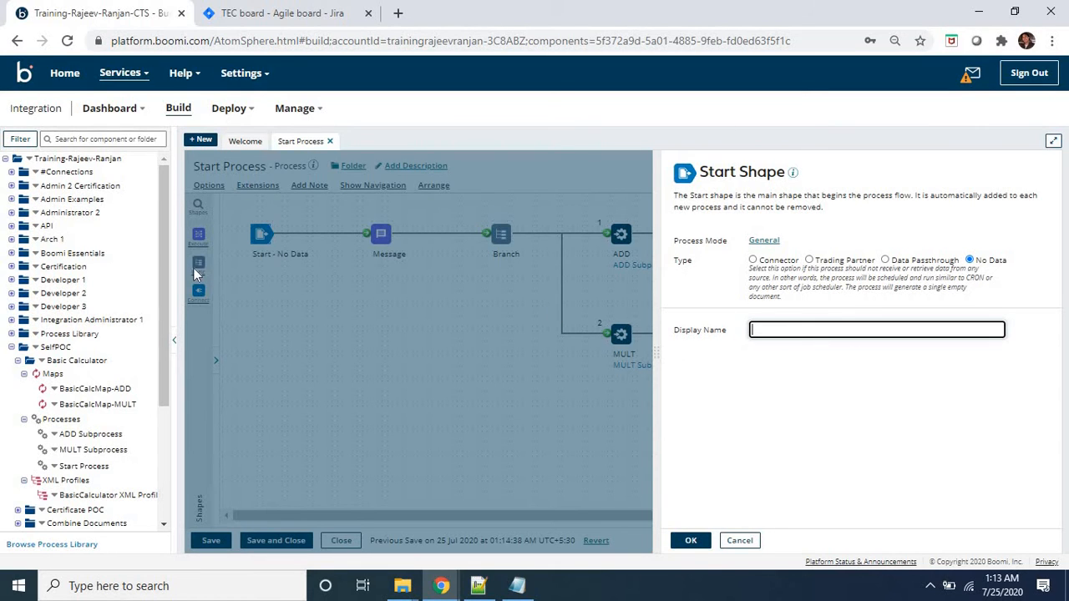
{"action": "left_click", "coordinate": [740, 540]}
Examine the BasicCalc request XML and its two operand values in the Message shape, and close it without changes
{"action": "mouse_move", "coordinate": [381, 233]}
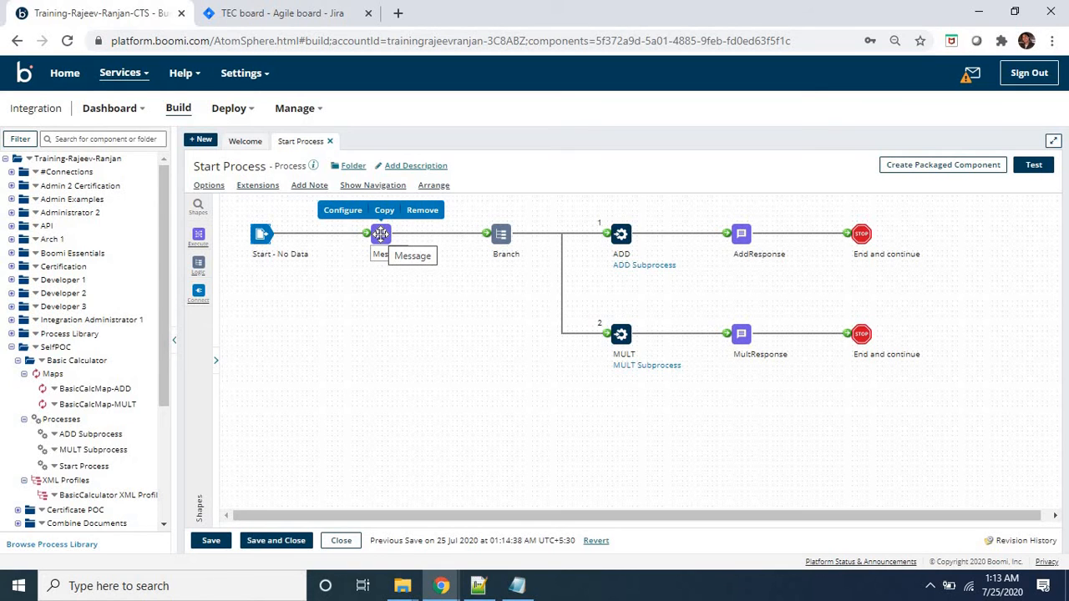
{"action": "left_click", "coordinate": [381, 234]}
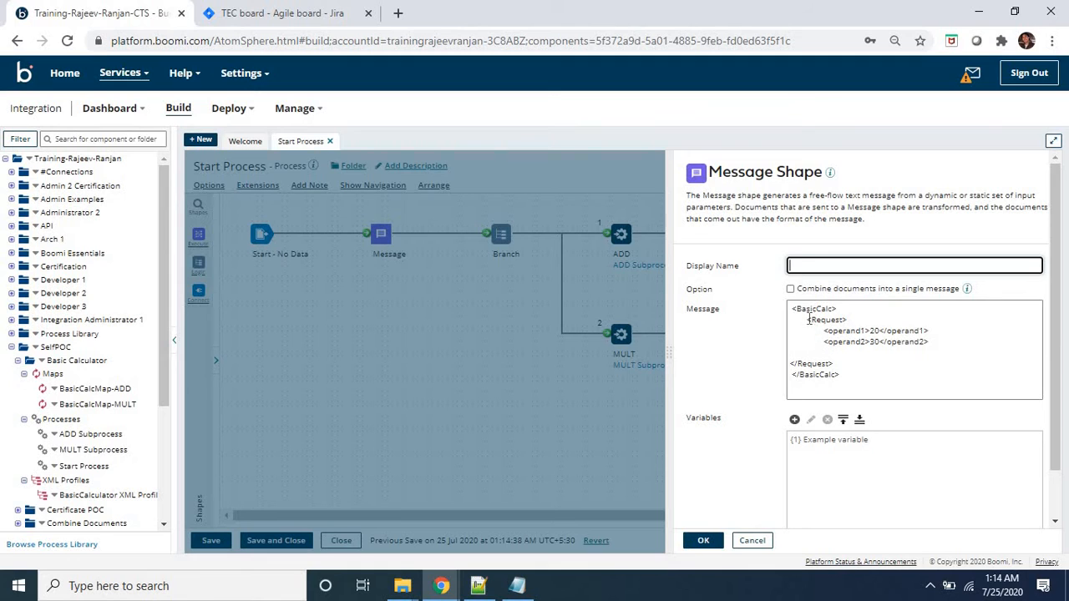
{"action": "left_click_drag", "start_coordinate": [791, 308], "coordinate": [847, 379]}
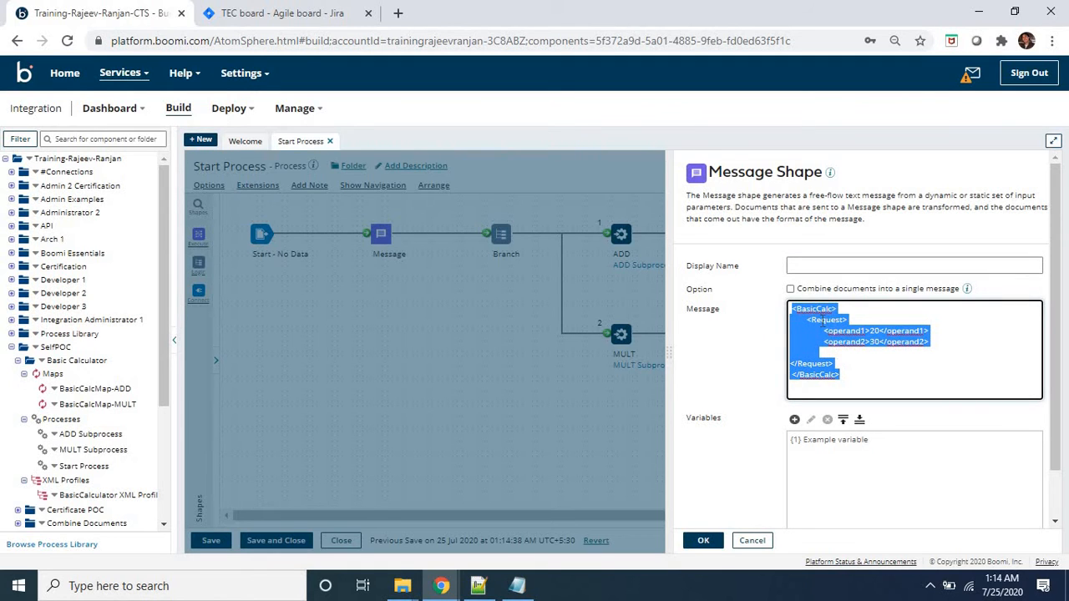
{"action": "left_click", "coordinate": [823, 319]}
{"action": "double_click", "coordinate": [838, 330]}
{"action": "left_click", "coordinate": [842, 339]}
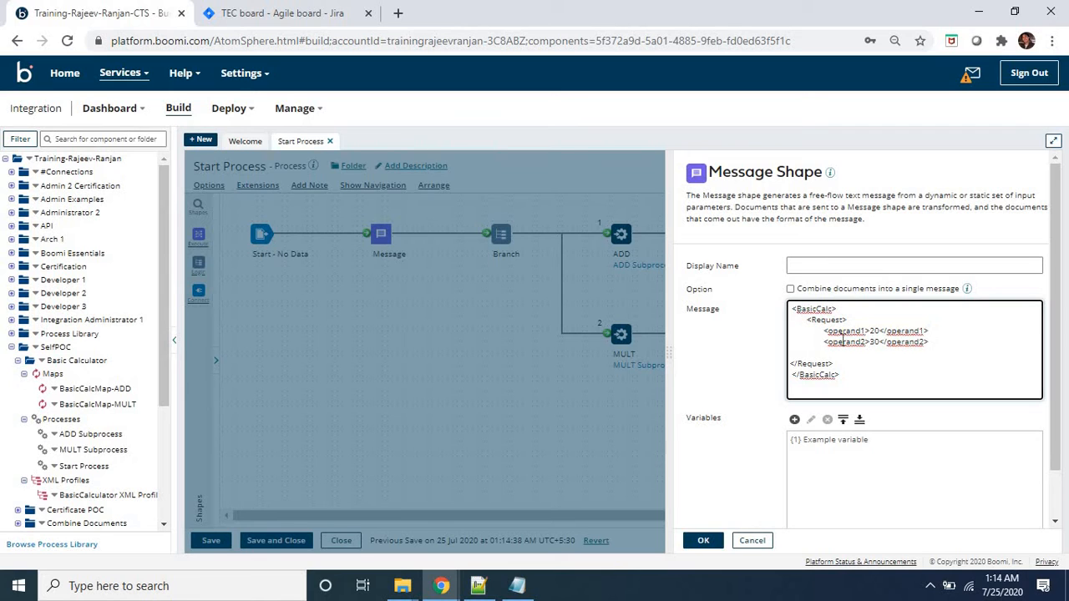
{"action": "double_click", "coordinate": [843, 338]}
{"action": "left_click_drag", "start_coordinate": [870, 331], "coordinate": [875, 342]}
{"action": "left_click", "coordinate": [754, 540]}
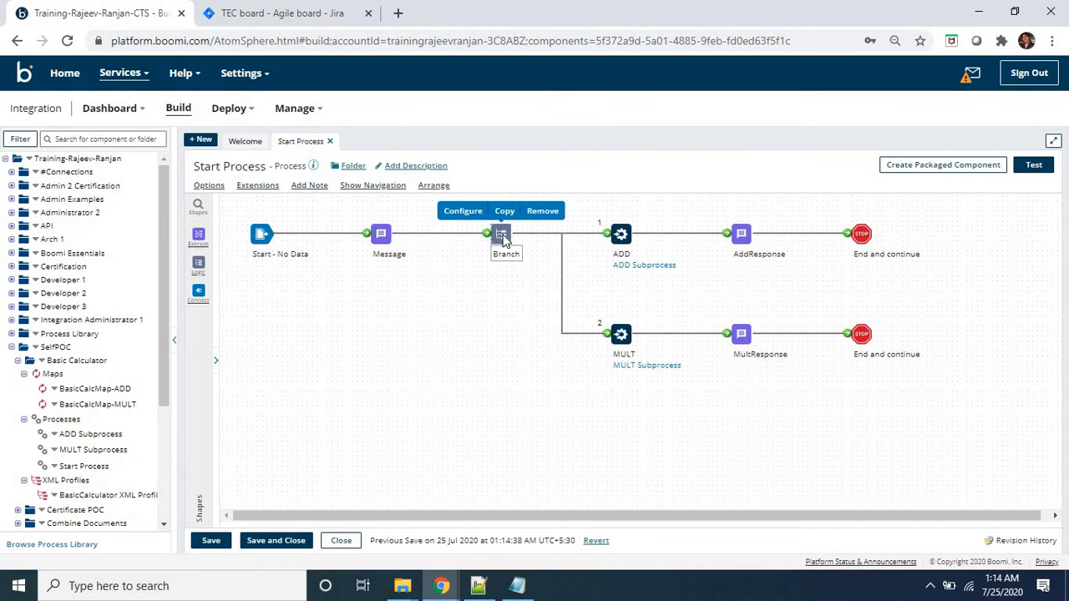
View the Branch shape's number of branches, close it without changes, and look over the ADD and MULT process calls
{"action": "double_click", "coordinate": [503, 235]}
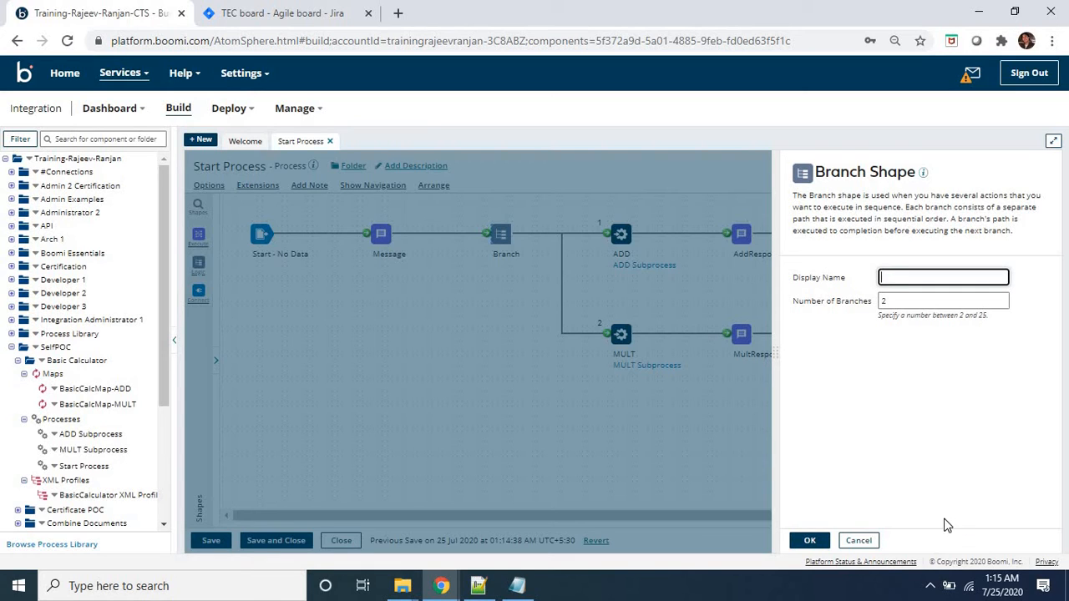
{"action": "left_click", "coordinate": [866, 543]}
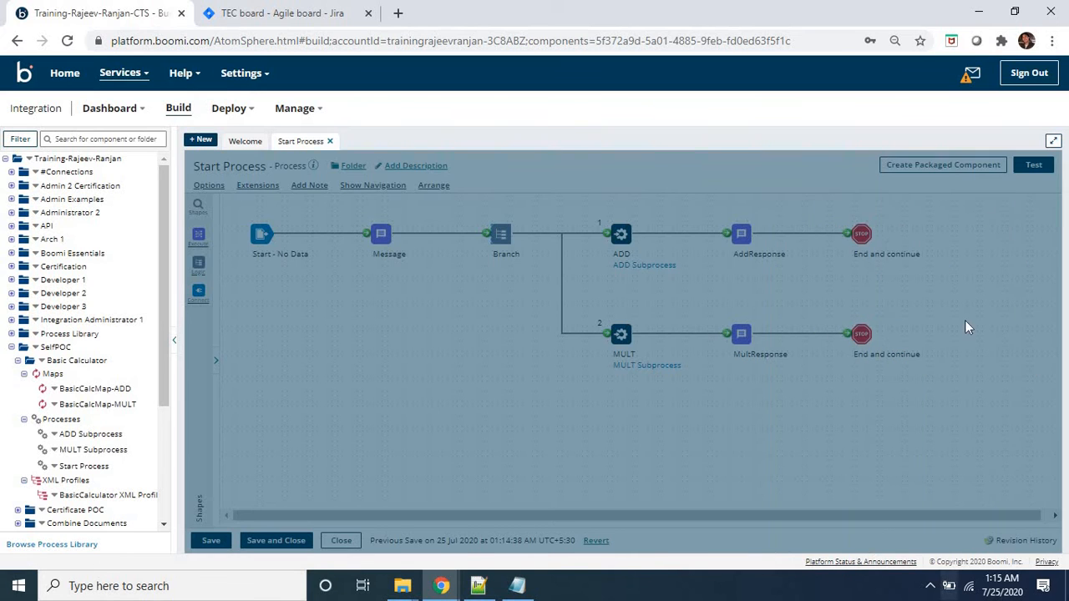
{"action": "mouse_move", "coordinate": [627, 237]}
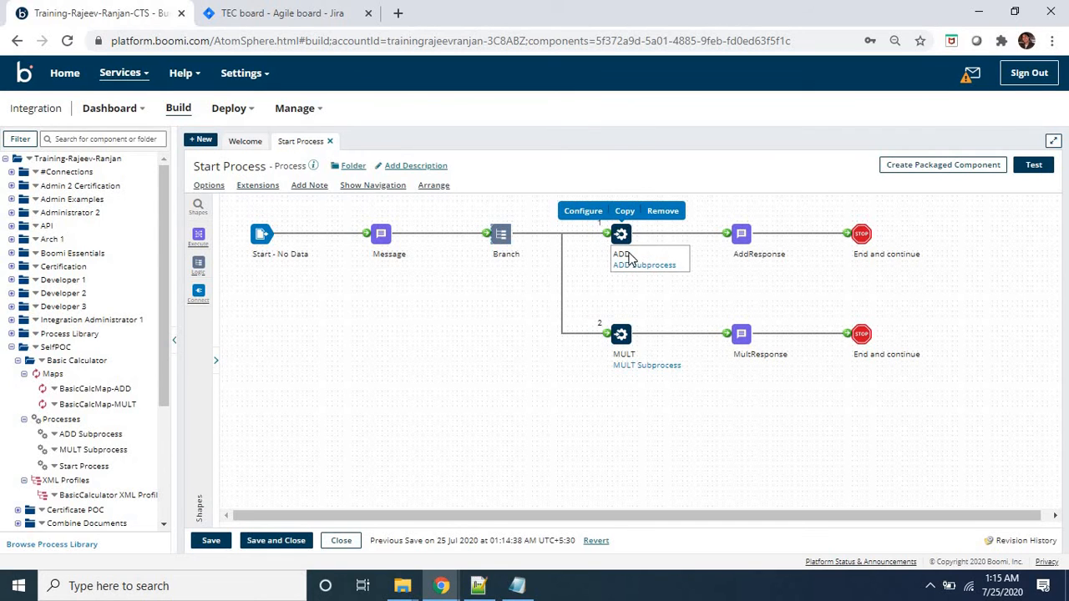
{"action": "mouse_move", "coordinate": [618, 338]}
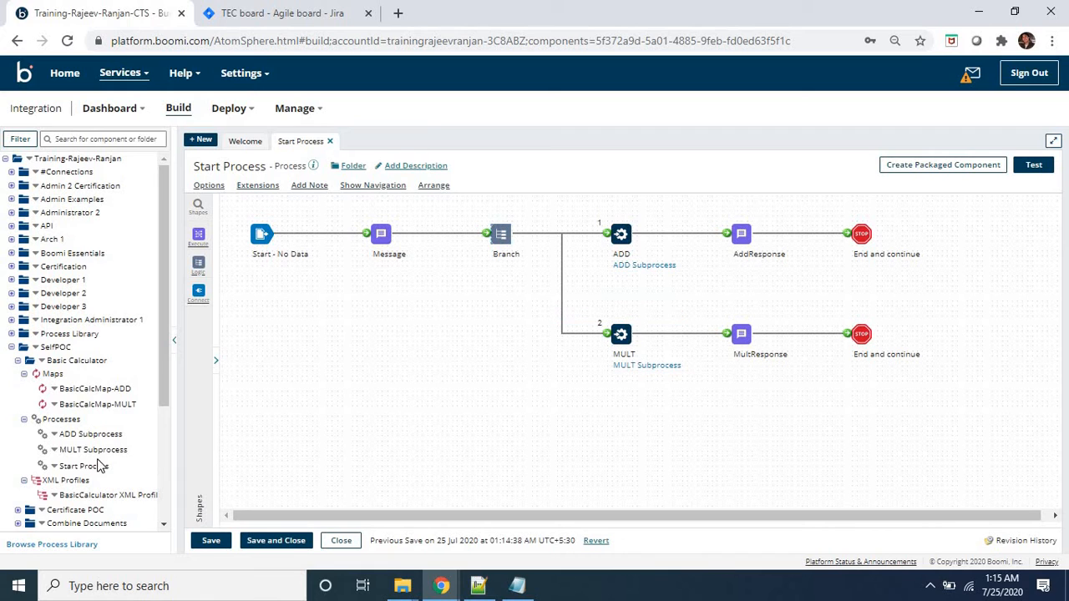
Open ADD Subprocess and examine its Start shape's type setting, closing the configuration without changes
{"action": "left_click", "coordinate": [86, 435]}
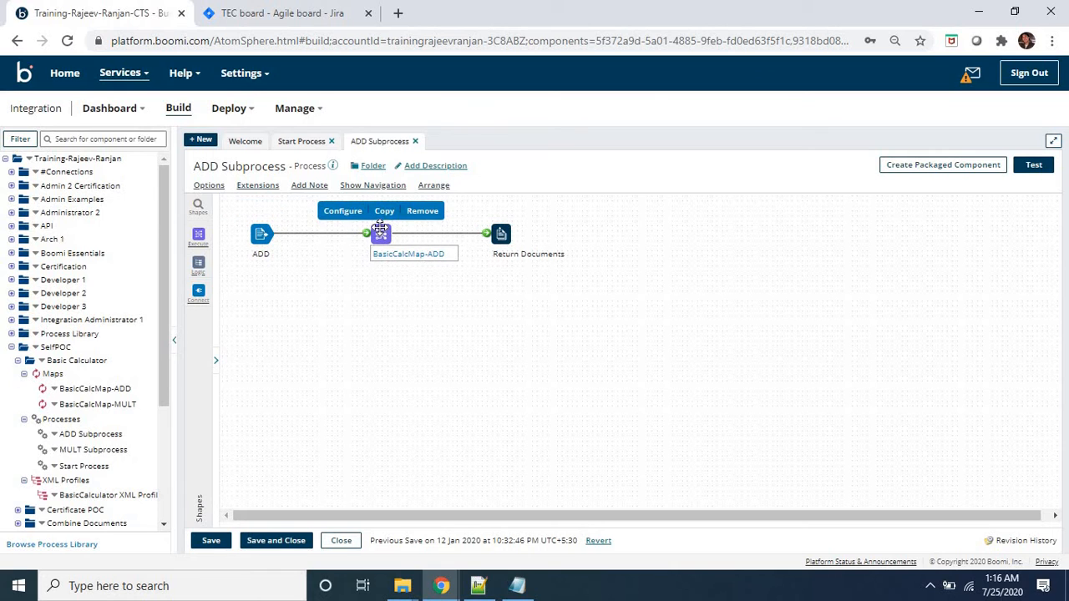
{"action": "mouse_move", "coordinate": [499, 251]}
{"action": "mouse_move", "coordinate": [265, 238]}
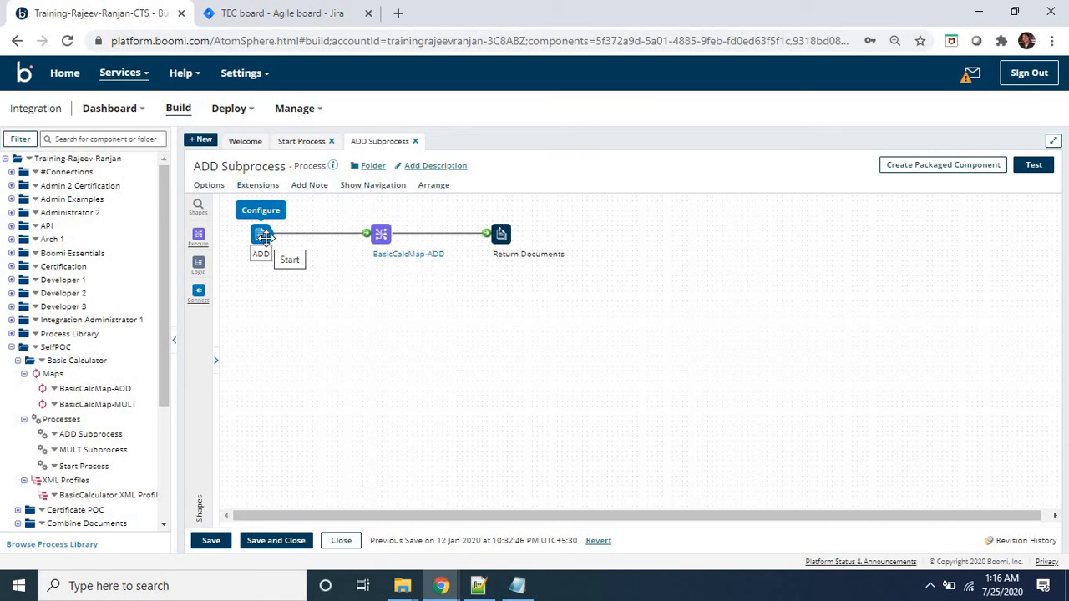
{"action": "left_click", "coordinate": [265, 237]}
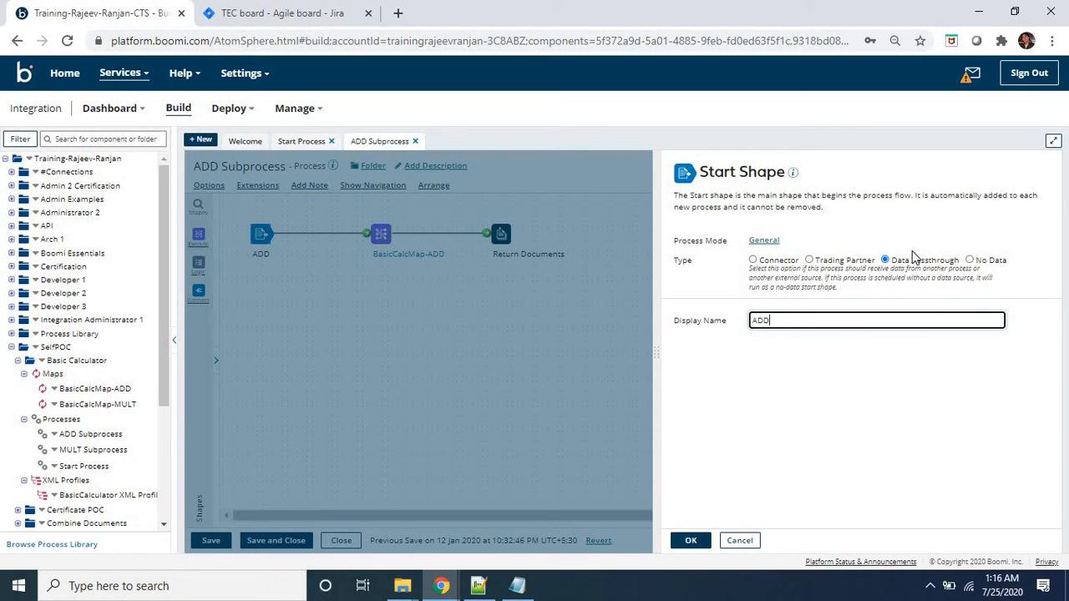
{"action": "left_click", "coordinate": [740, 540]}
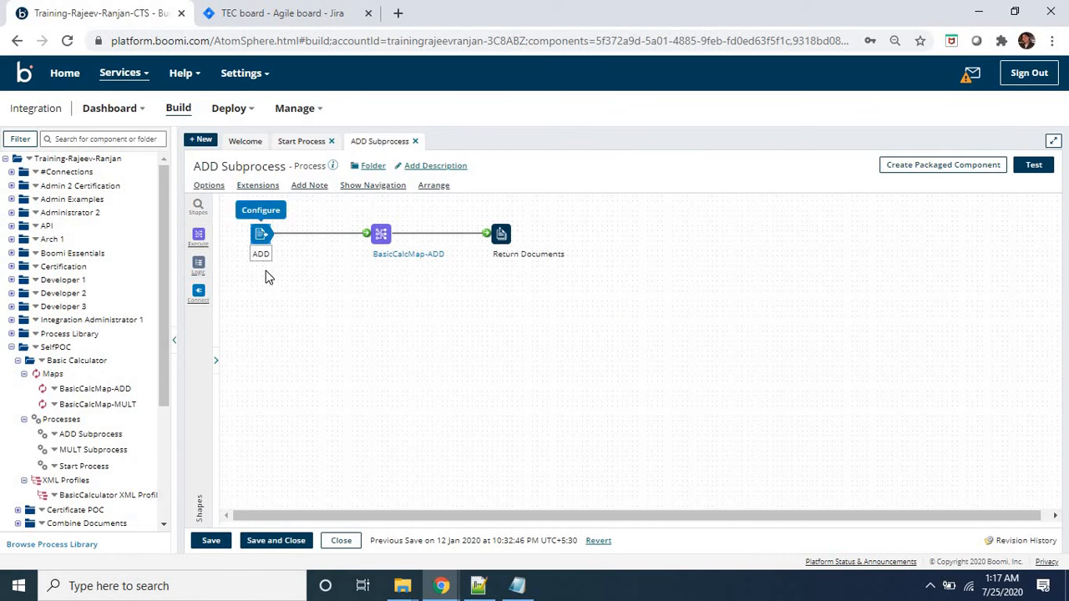
Examine the BasicCalcMap-ADD map referenced by the subprocess's Map shape, and close both without changes
{"action": "left_click", "coordinate": [375, 237]}
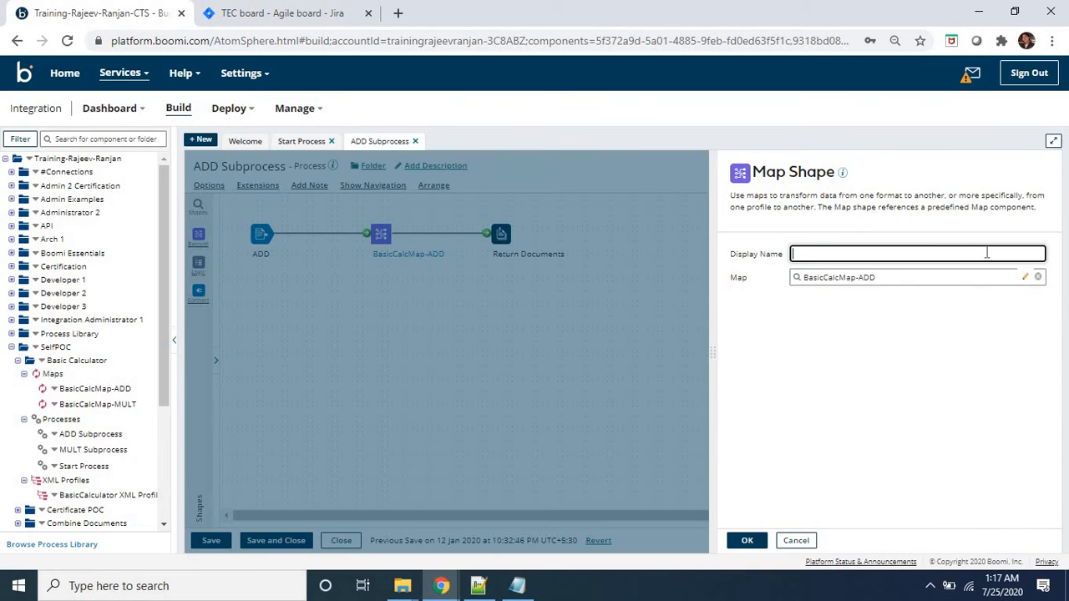
{"action": "left_click", "coordinate": [1026, 278]}
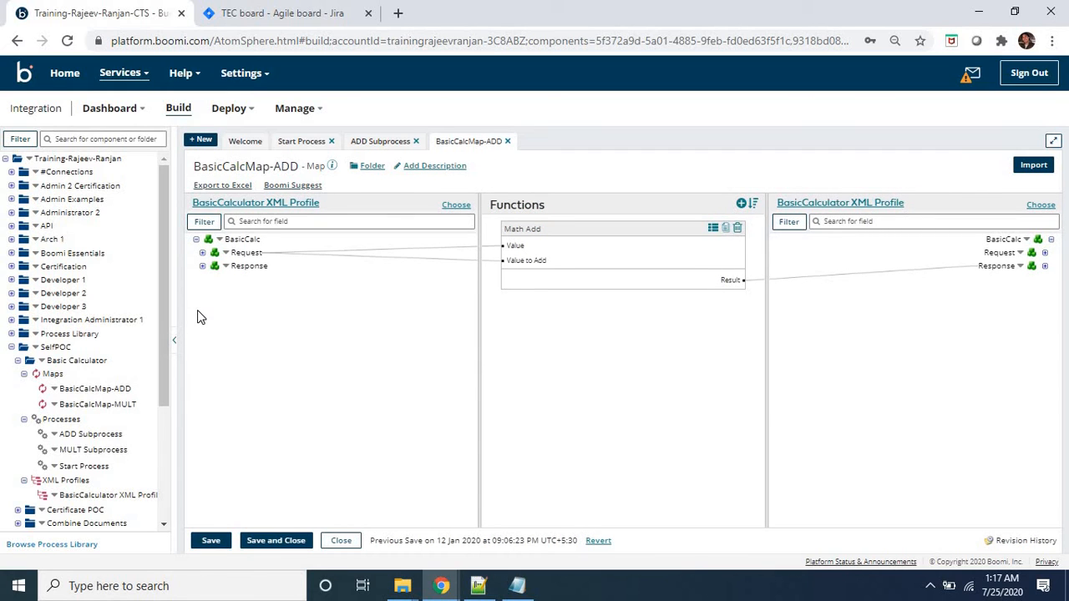
{"action": "left_click", "coordinate": [380, 141]}
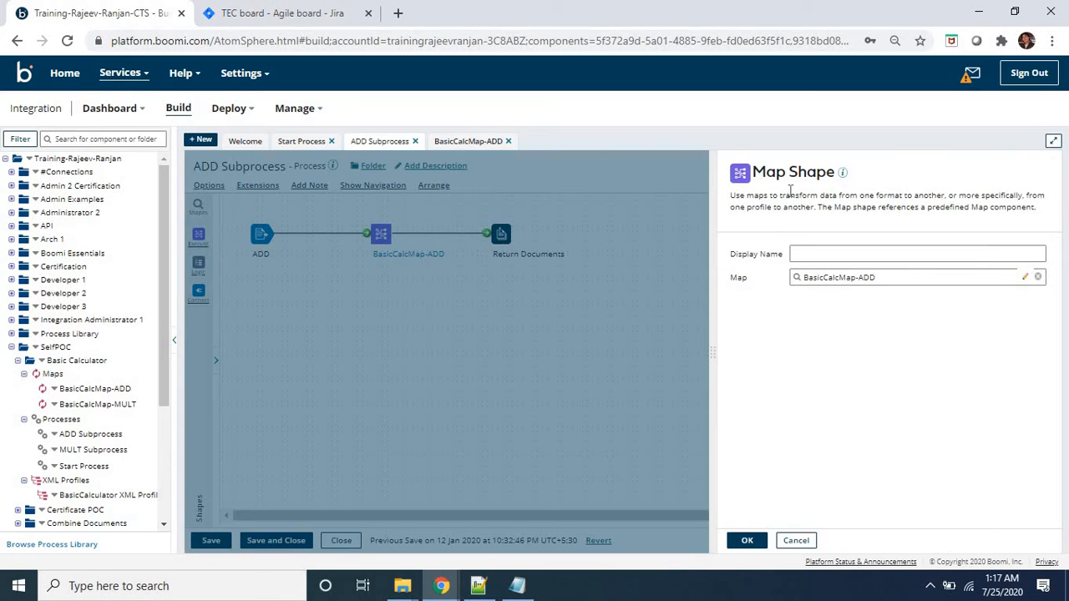
{"action": "left_click", "coordinate": [462, 144]}
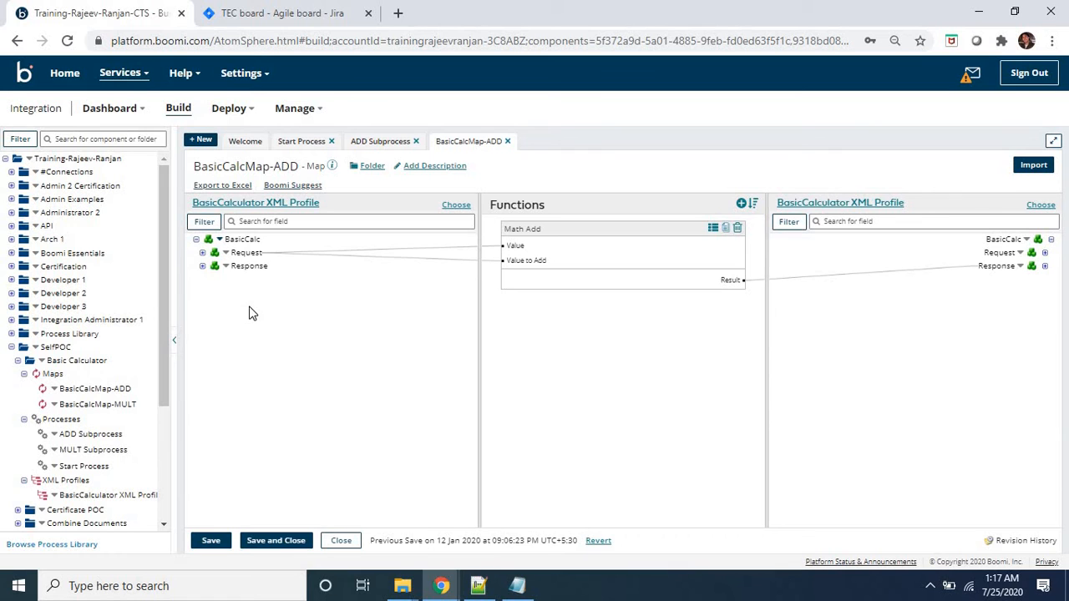
{"action": "left_click", "coordinate": [507, 141]}
{"action": "left_click", "coordinate": [796, 541]}
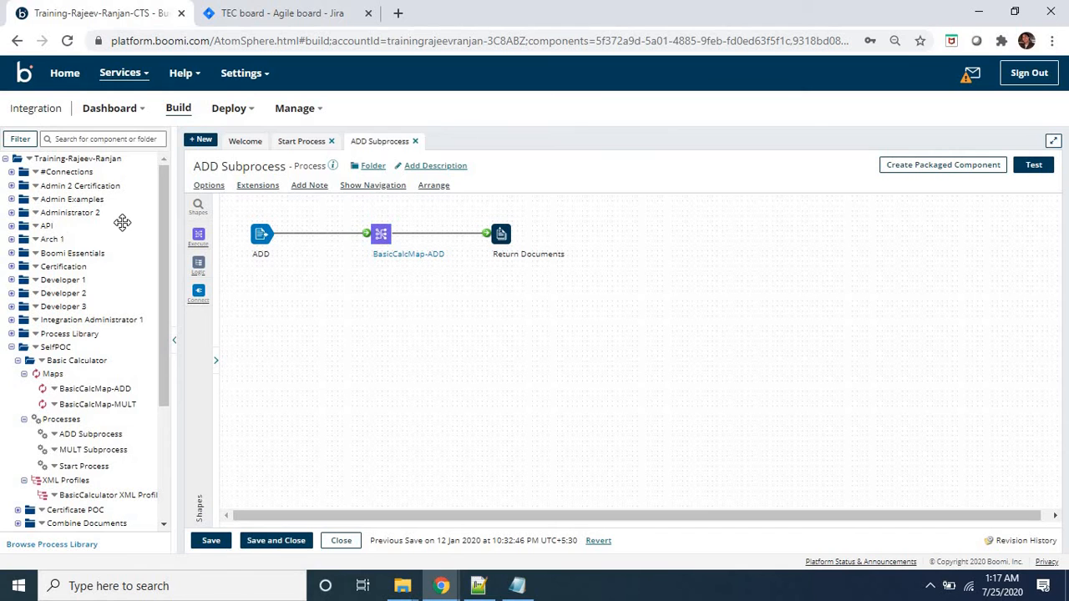
View the Return Documents shape's configuration, cancel it, and close ADD Subprocess, discarding unsaved changes
{"action": "left_click", "coordinate": [501, 234]}
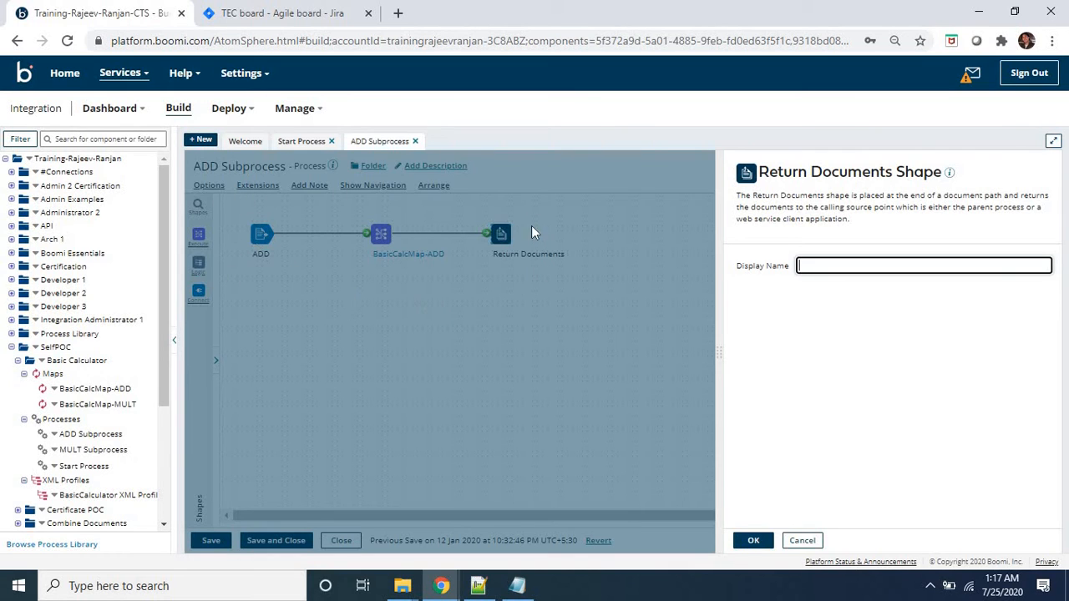
{"action": "left_click", "coordinate": [803, 540]}
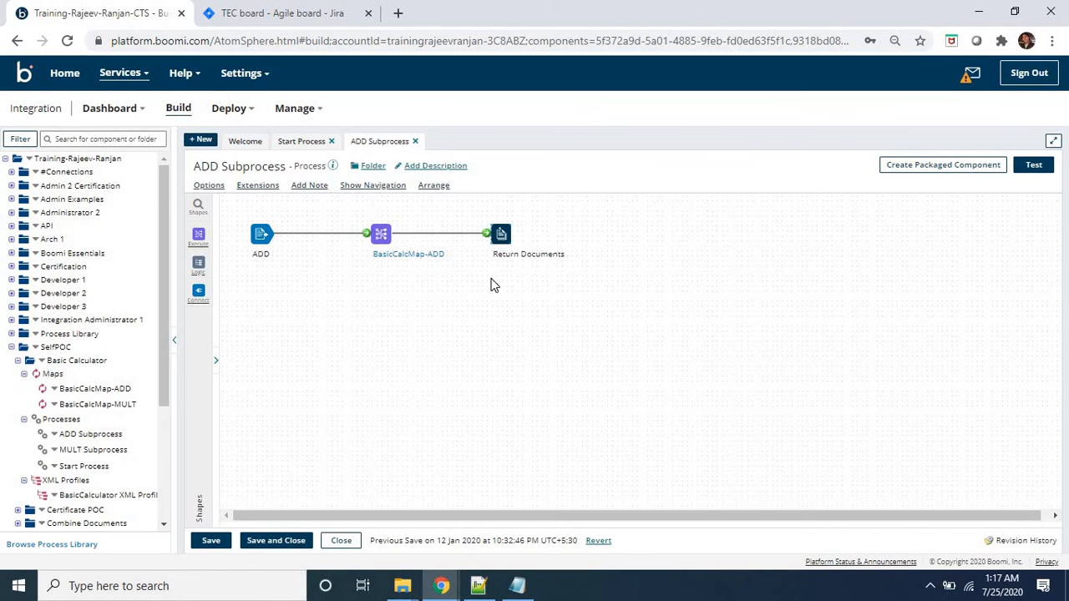
{"action": "left_click", "coordinate": [415, 141]}
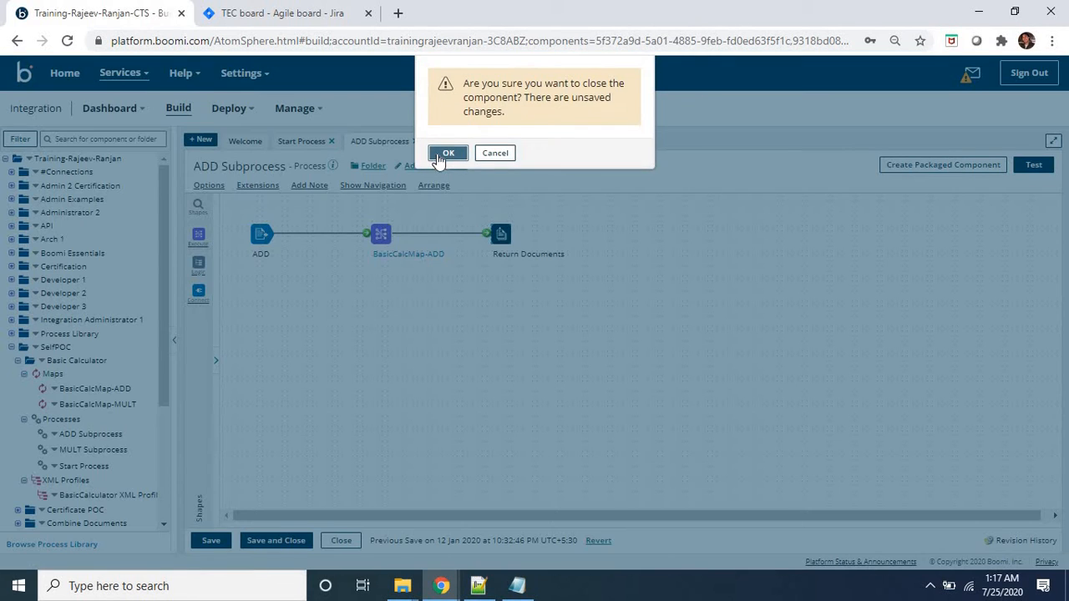
{"action": "left_click", "coordinate": [440, 155]}
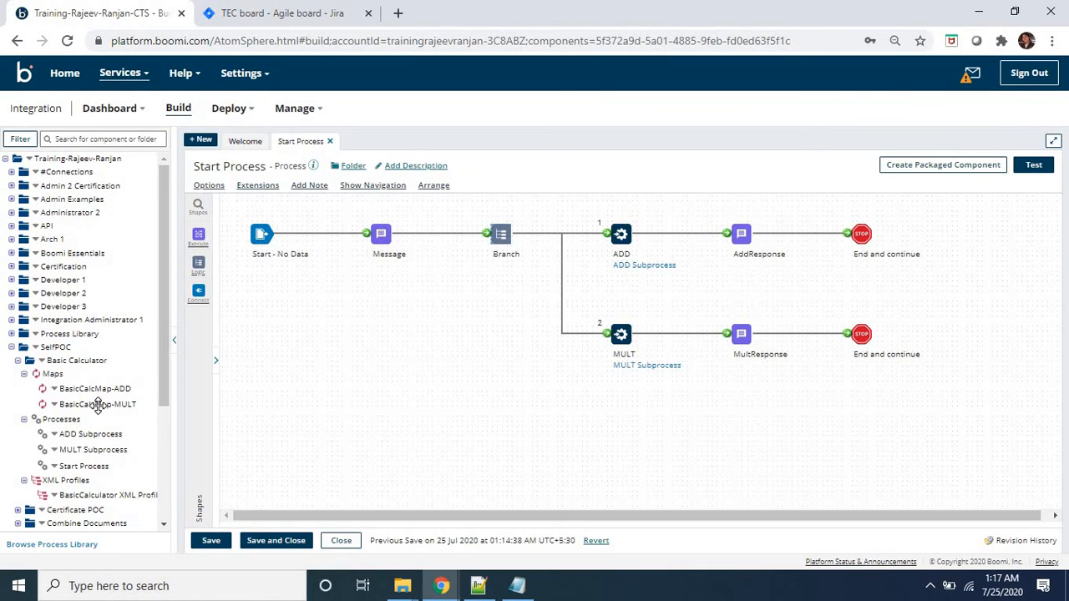
View the BasicCalcMap-MULT map and close it, and examine the Start shape's type setting in MULT Subprocess without changes
{"action": "left_click", "coordinate": [97, 404]}
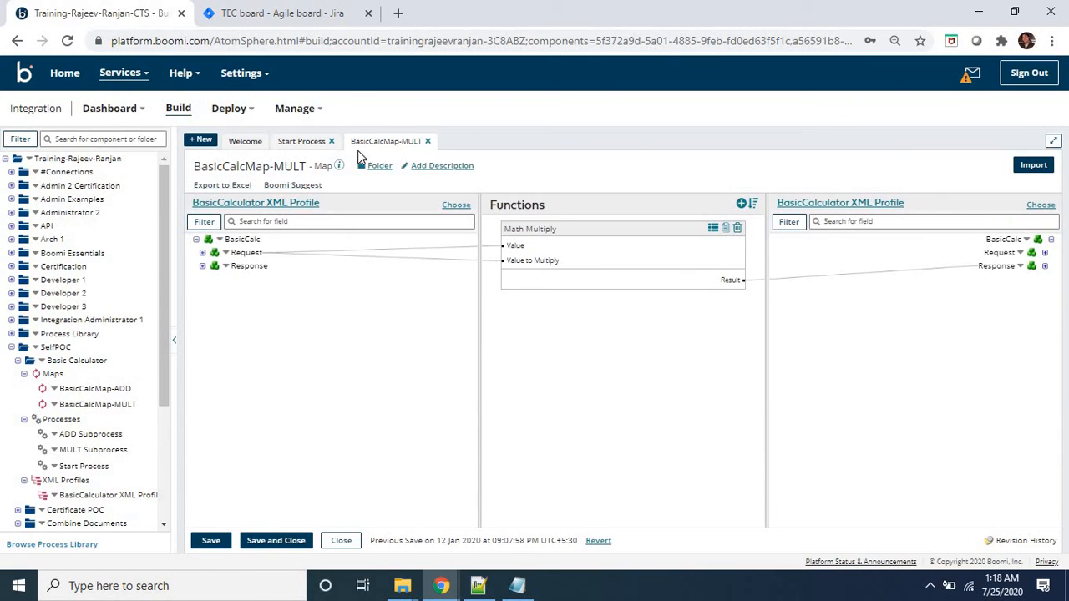
{"action": "left_click", "coordinate": [428, 142]}
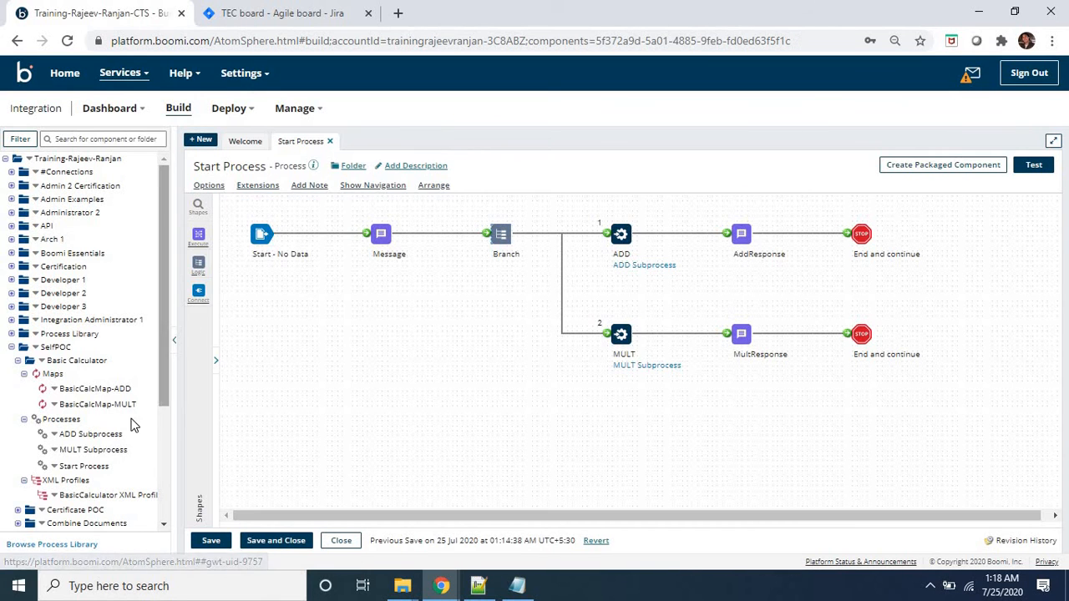
{"action": "left_click", "coordinate": [115, 452]}
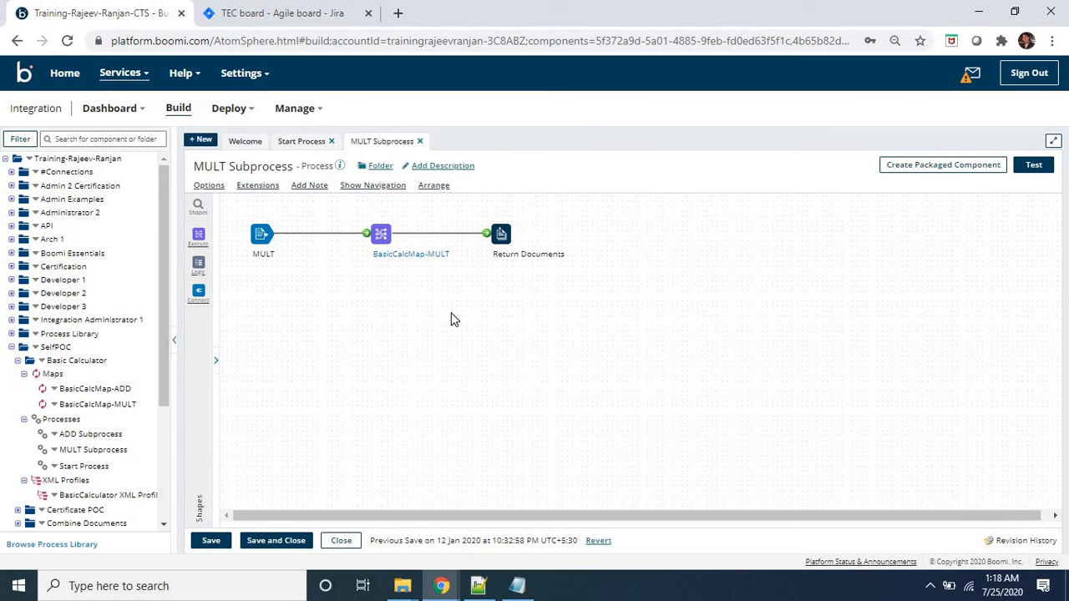
{"action": "left_click", "coordinate": [259, 235]}
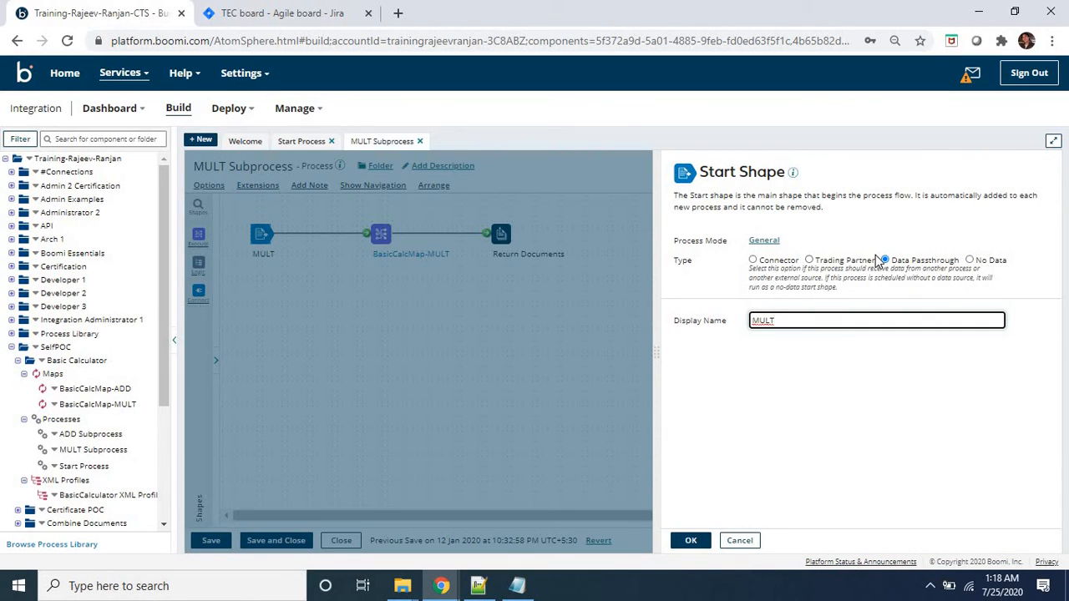
{"action": "left_click", "coordinate": [740, 540]}
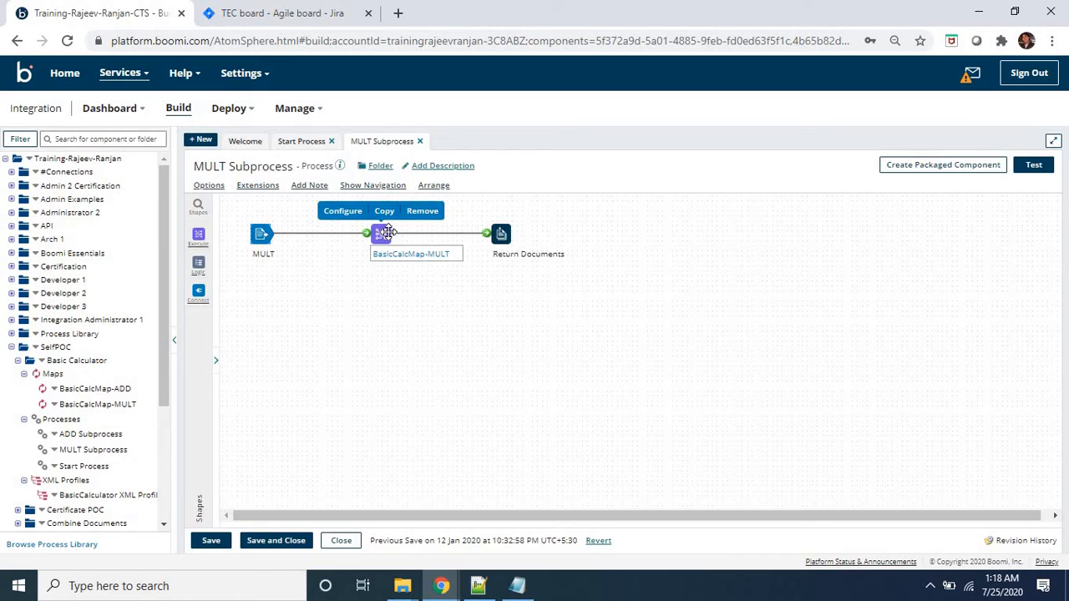
Examine the map referenced by MULT Subprocess's Map shape, and close the map and the subprocess without saving
{"action": "left_click", "coordinate": [388, 232]}
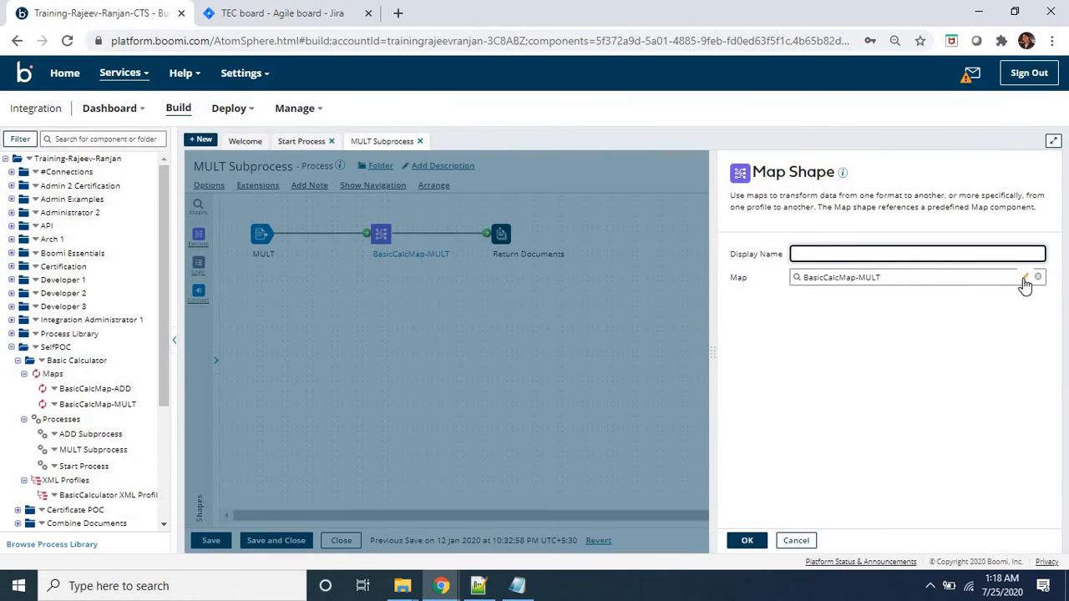
{"action": "left_click", "coordinate": [1026, 278]}
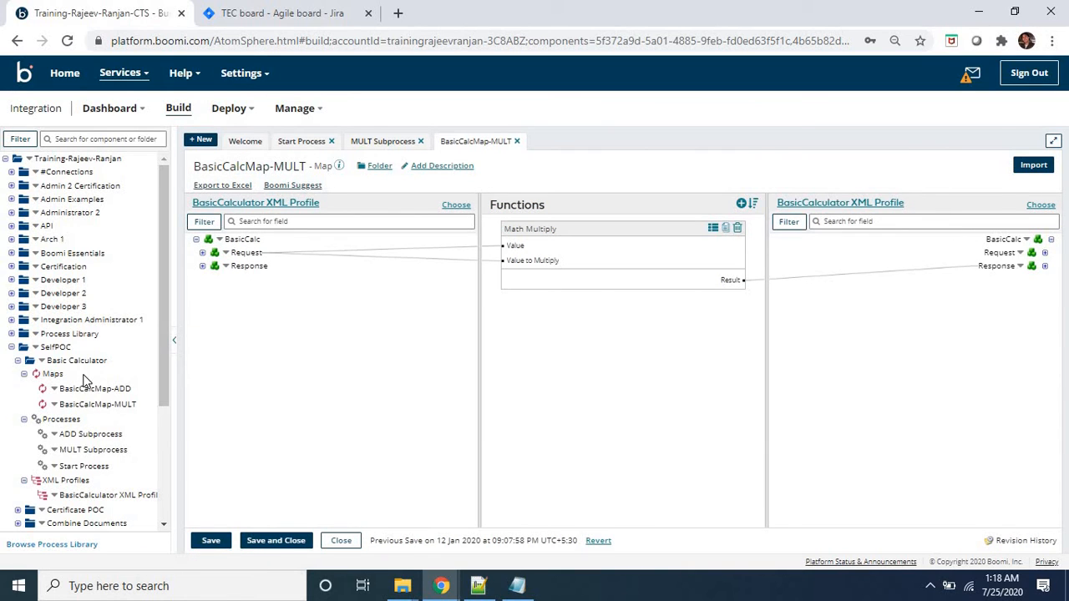
{"action": "left_click", "coordinate": [517, 141]}
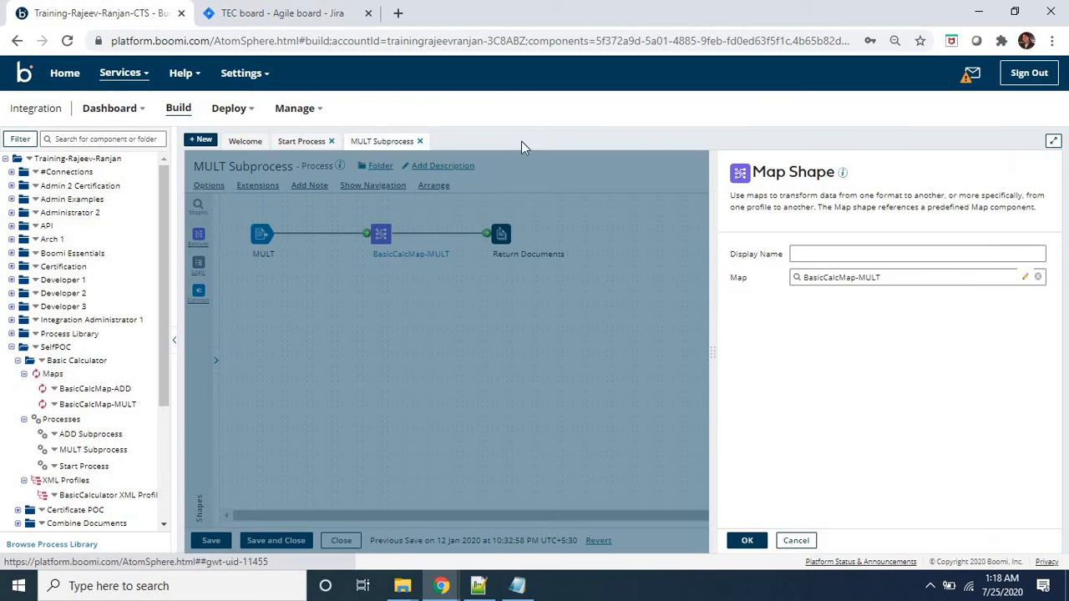
{"action": "left_click", "coordinate": [795, 541]}
{"action": "mouse_move", "coordinate": [511, 228]}
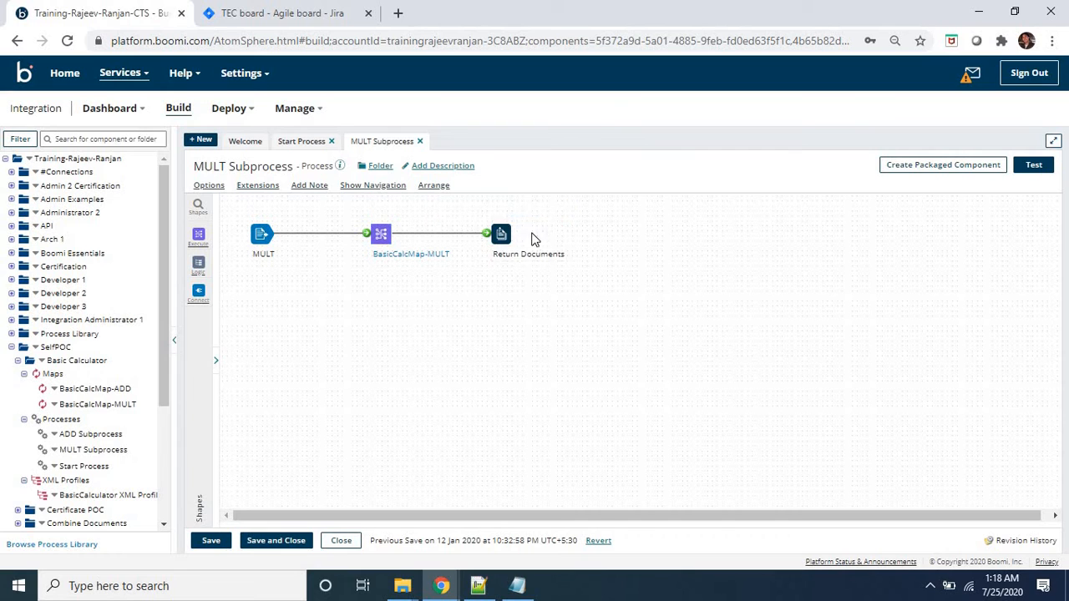
{"action": "mouse_move", "coordinate": [401, 253]}
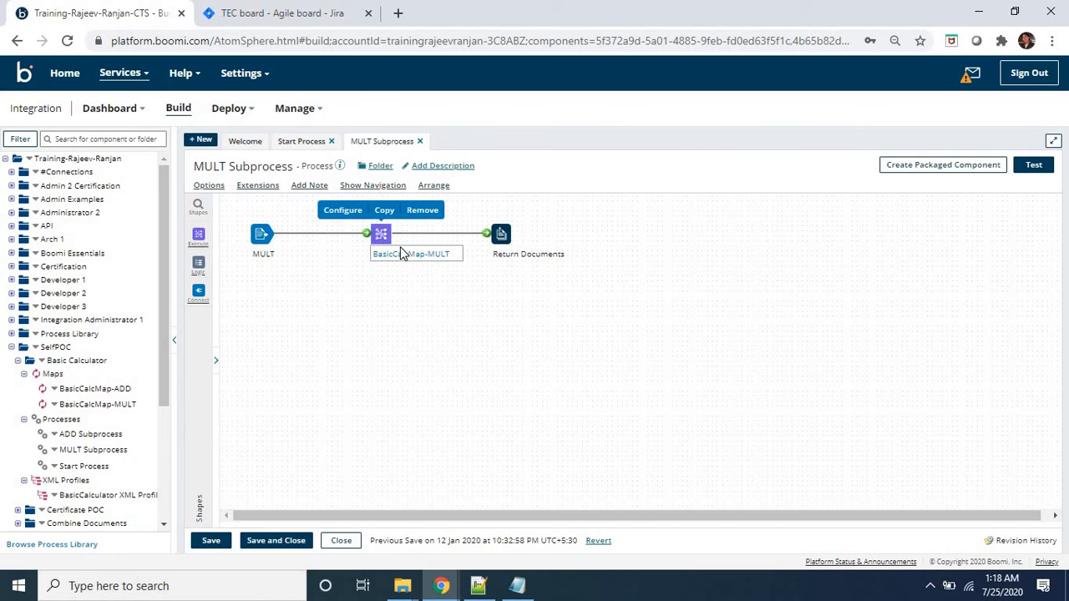
{"action": "left_click", "coordinate": [421, 142]}
{"action": "left_click", "coordinate": [443, 152]}
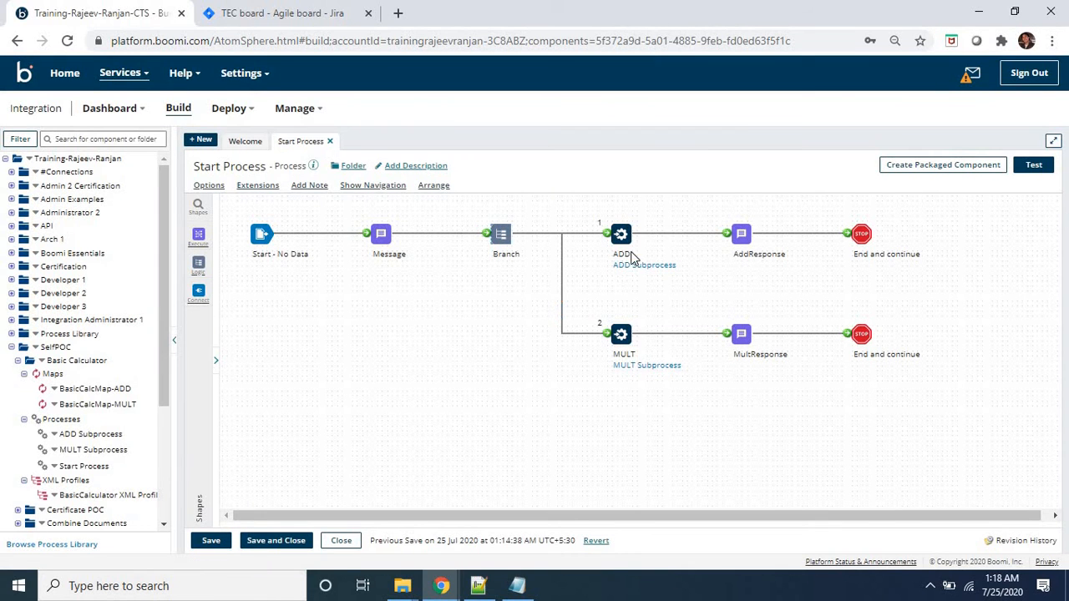
Examine the message text and variables of the AddResponse and MultResponse shapes, closing both without changes
{"action": "left_click", "coordinate": [742, 236]}
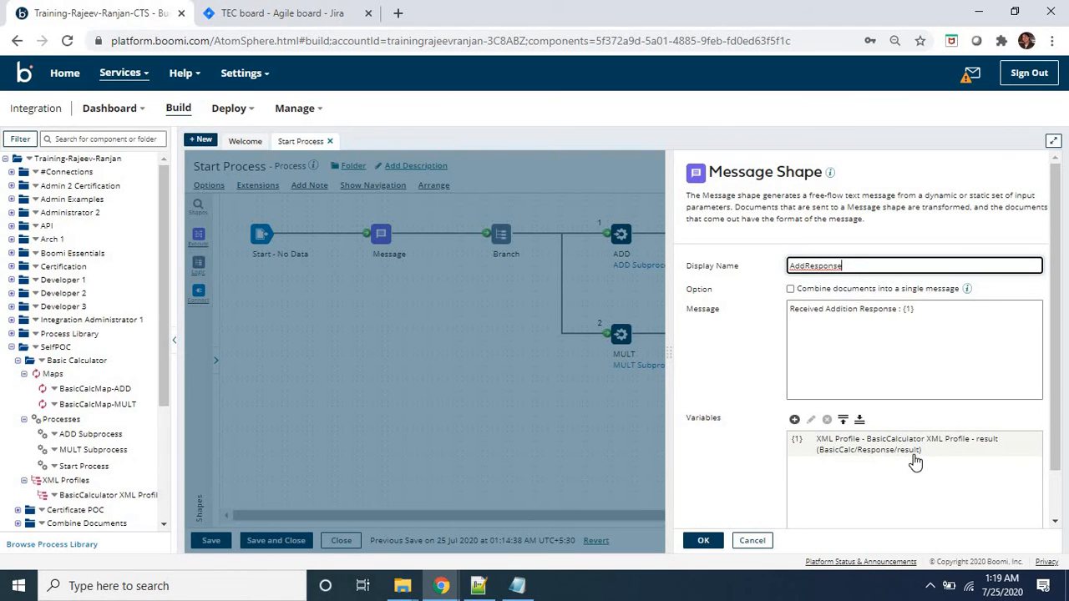
{"action": "left_click_drag", "start_coordinate": [918, 309], "coordinate": [775, 328]}
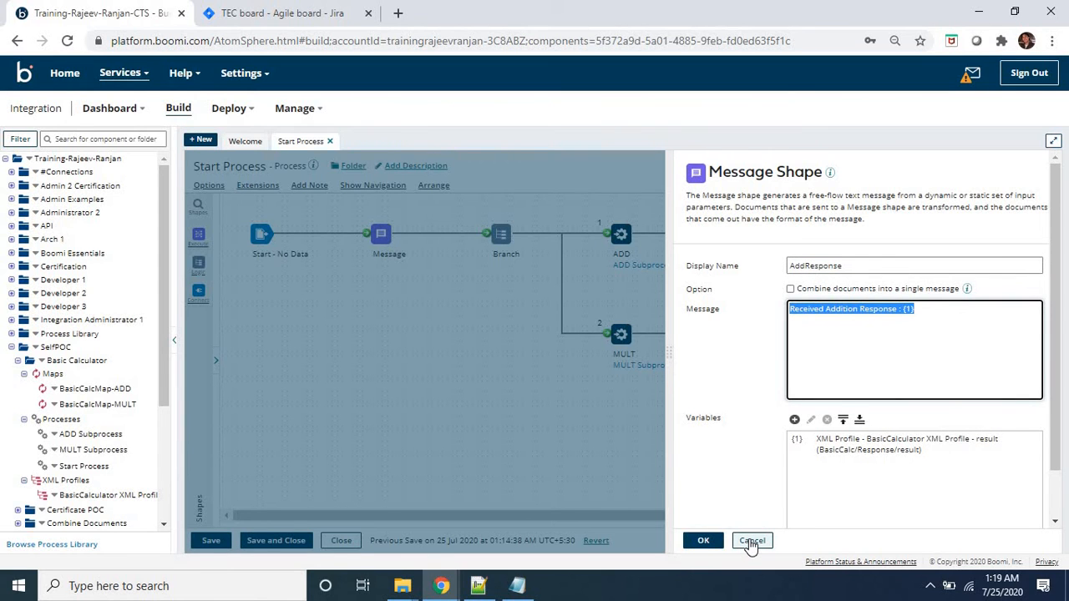
{"action": "left_click", "coordinate": [749, 539]}
{"action": "left_click", "coordinate": [743, 334]}
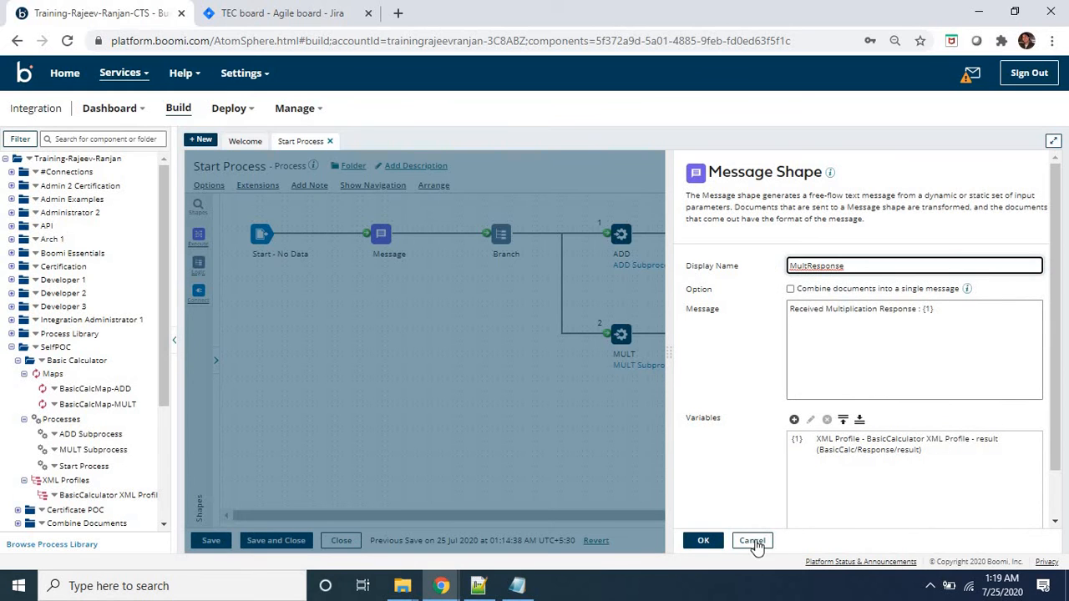
{"action": "left_click", "coordinate": [752, 540]}
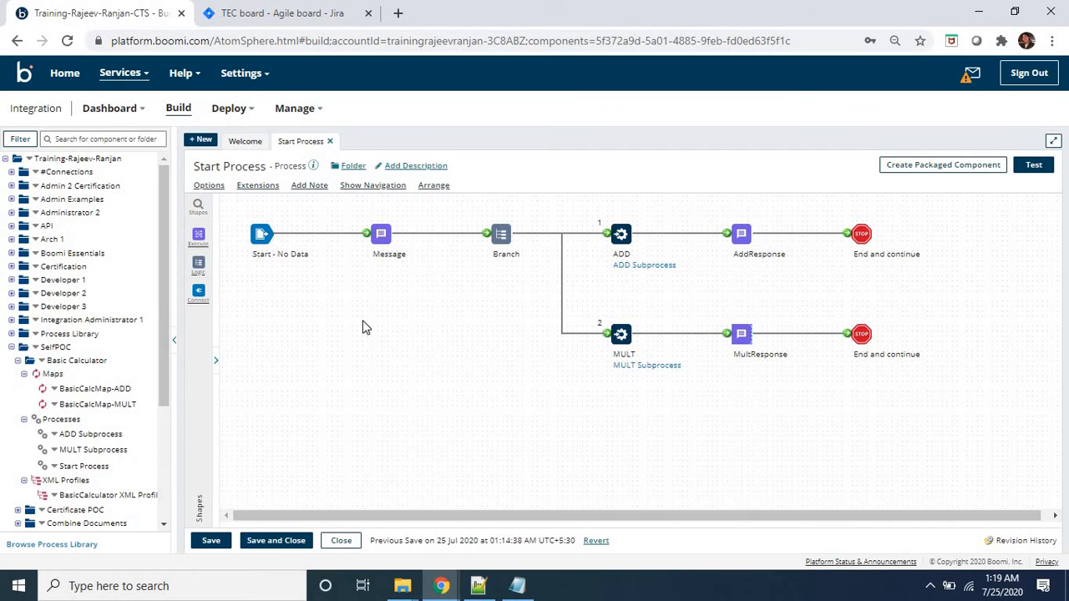
Save Start Process and run a test of it on Test Cloud
{"action": "left_click", "coordinate": [211, 540]}
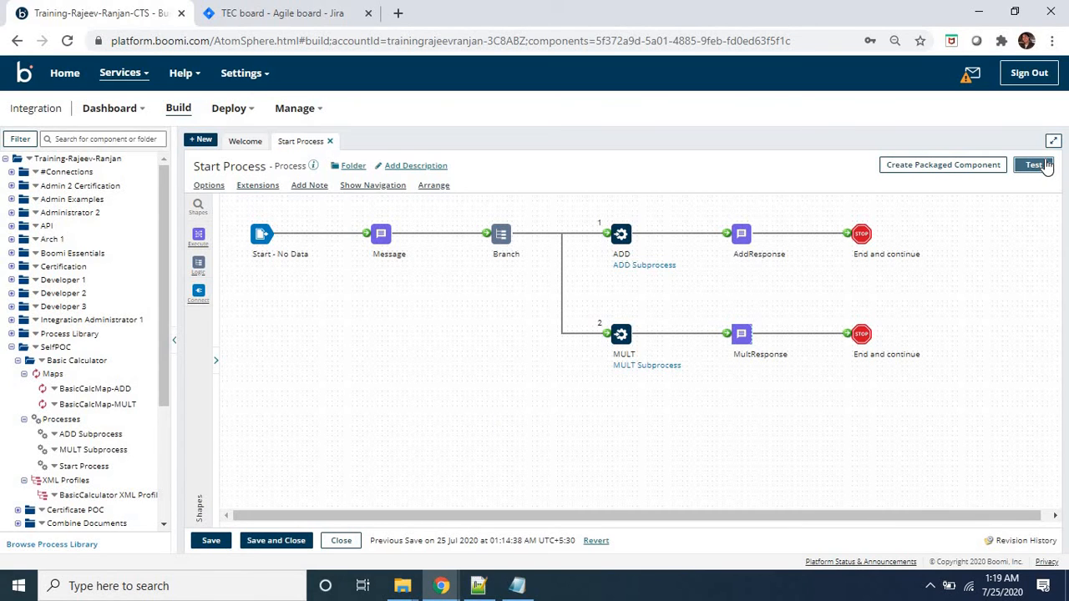
{"action": "left_click", "coordinate": [1045, 166]}
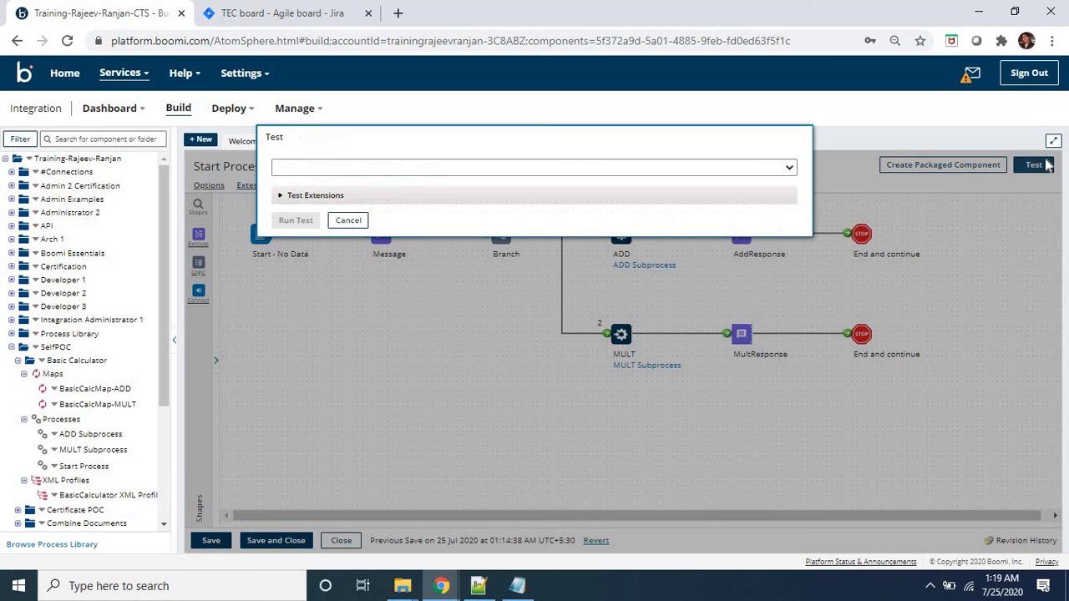
{"action": "left_click", "coordinate": [405, 167]}
{"action": "left_click", "coordinate": [349, 222]}
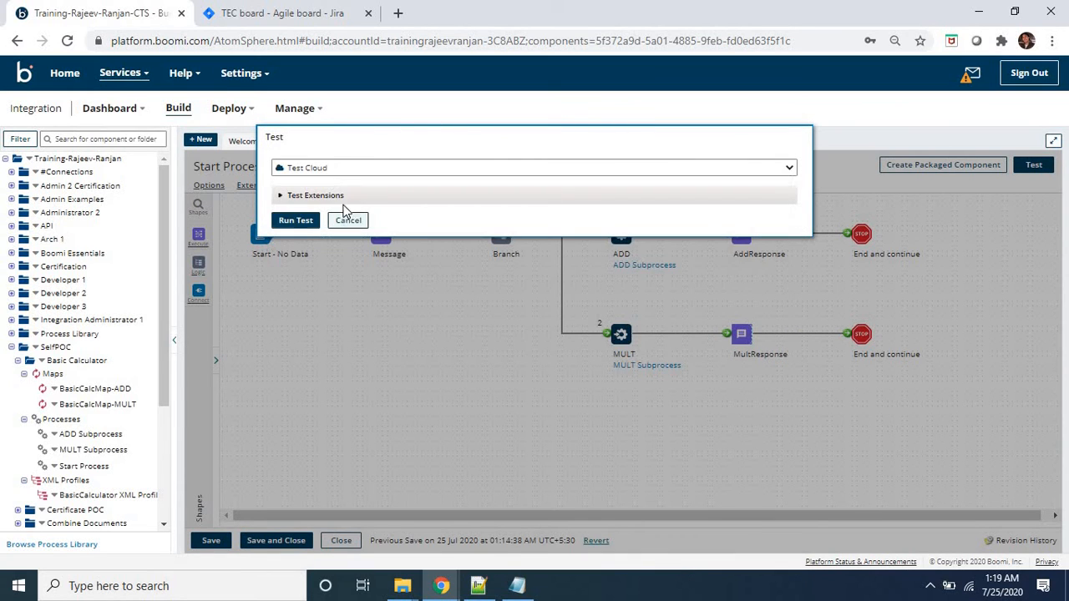
{"action": "left_click", "coordinate": [297, 221]}
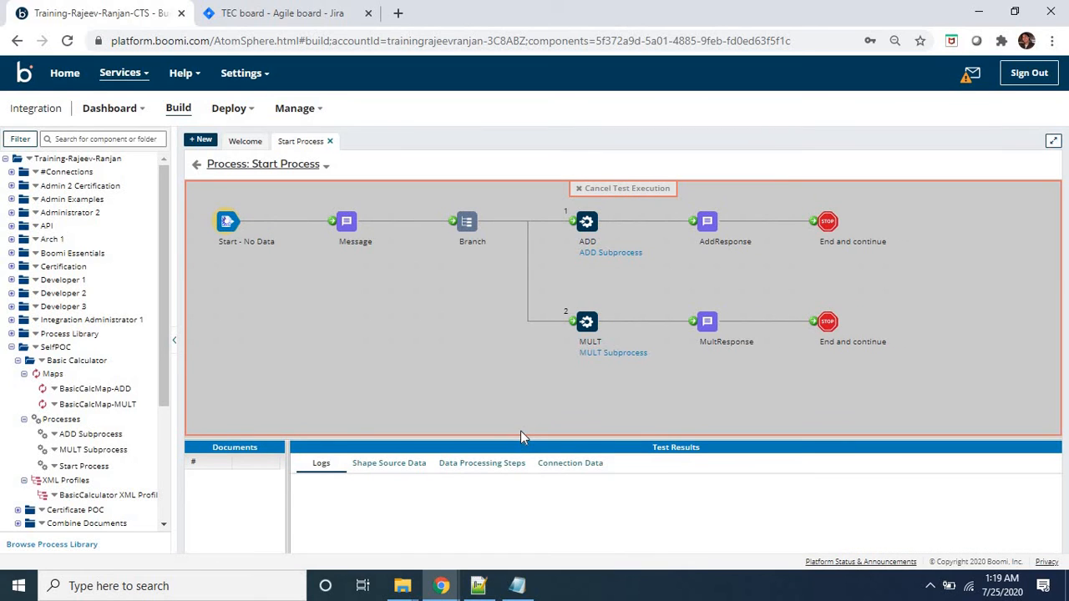
Enlarge the test results area and check the Start shape's connection data and the Message shape's logs and source data
{"action": "left_click_drag", "start_coordinate": [526, 435], "coordinate": [528, 379]}
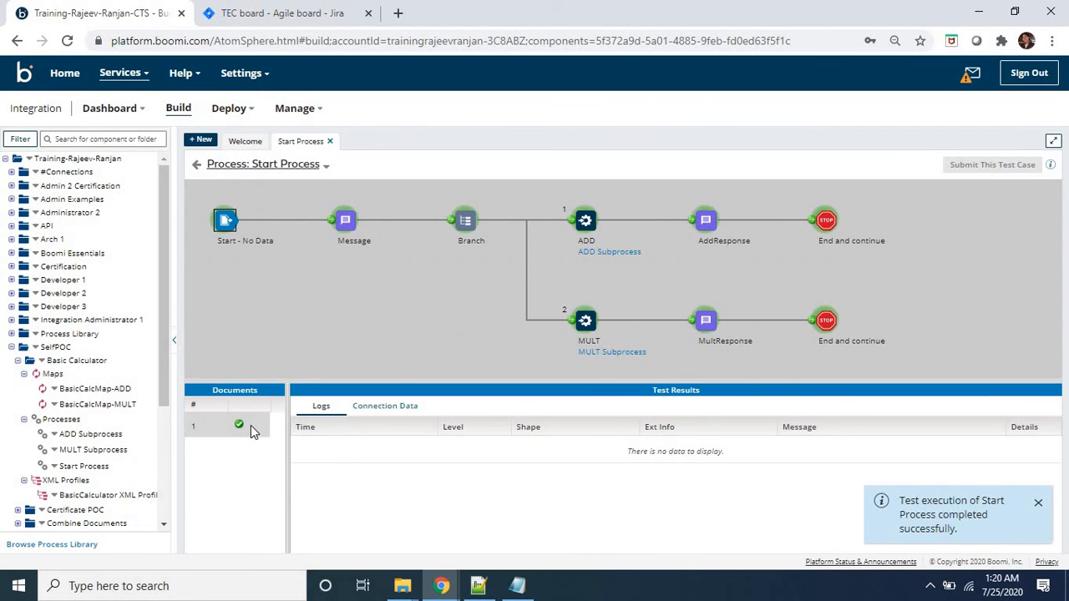
{"action": "left_click", "coordinate": [371, 408]}
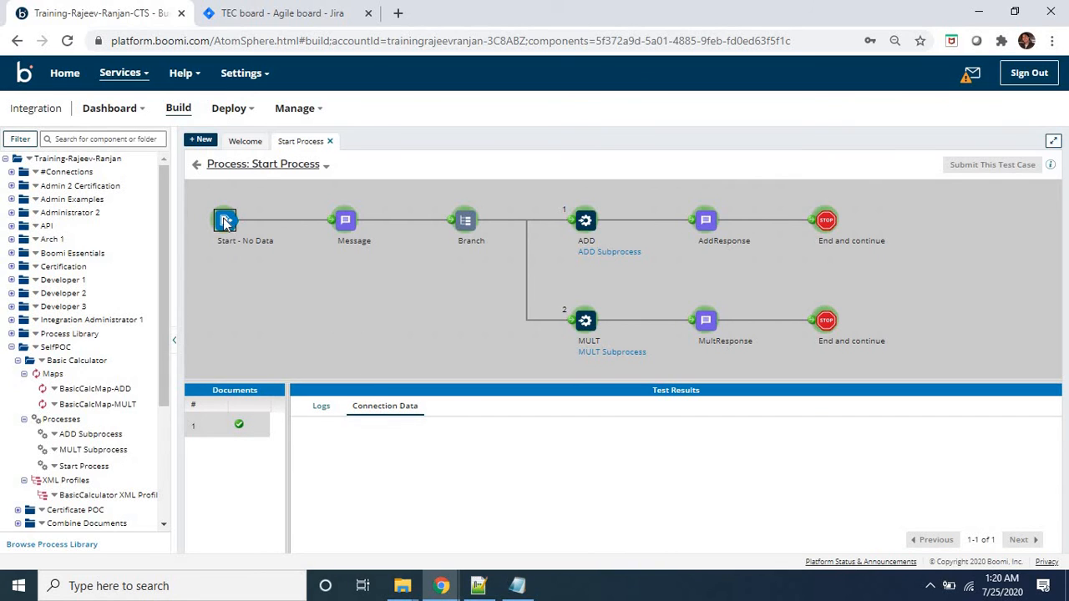
{"action": "left_click", "coordinate": [352, 224]}
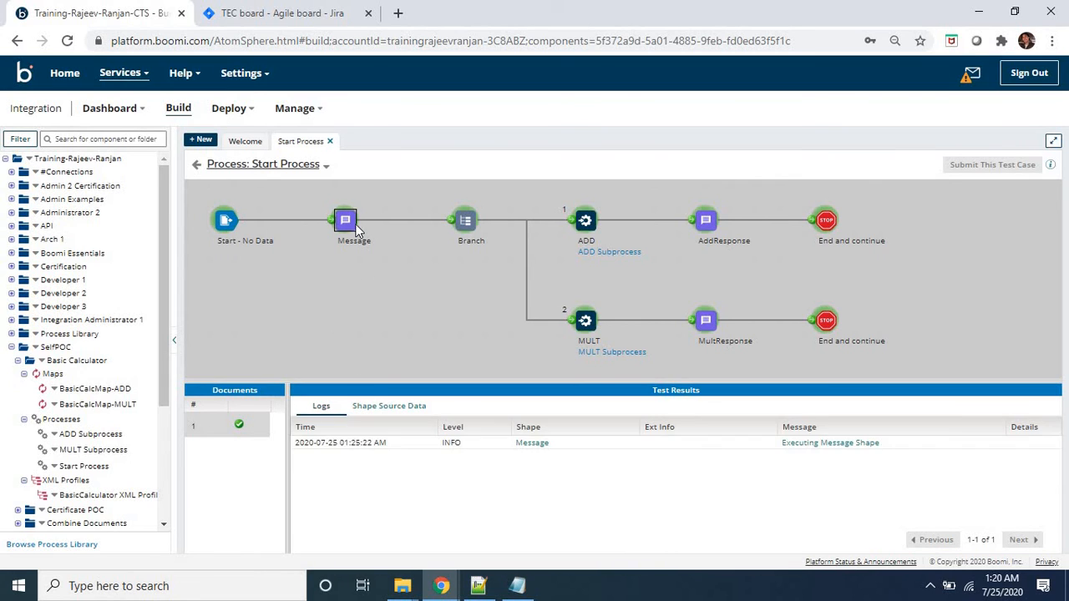
{"action": "left_click", "coordinate": [389, 407]}
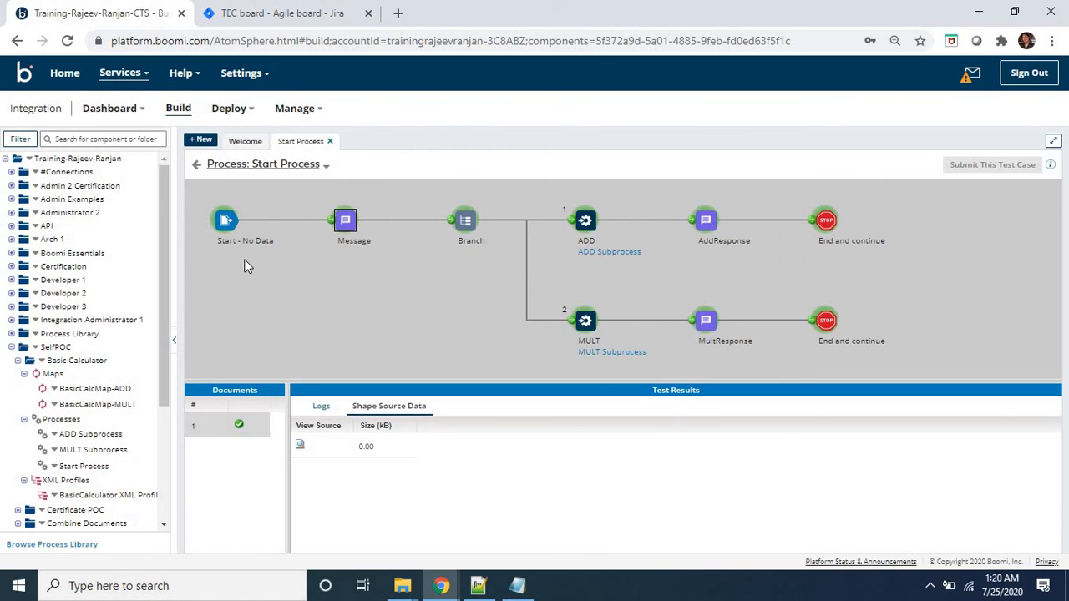
Review the test run's process log, comparing the ADD and MULT process call entries, and close the log
{"action": "left_click", "coordinate": [326, 166]}
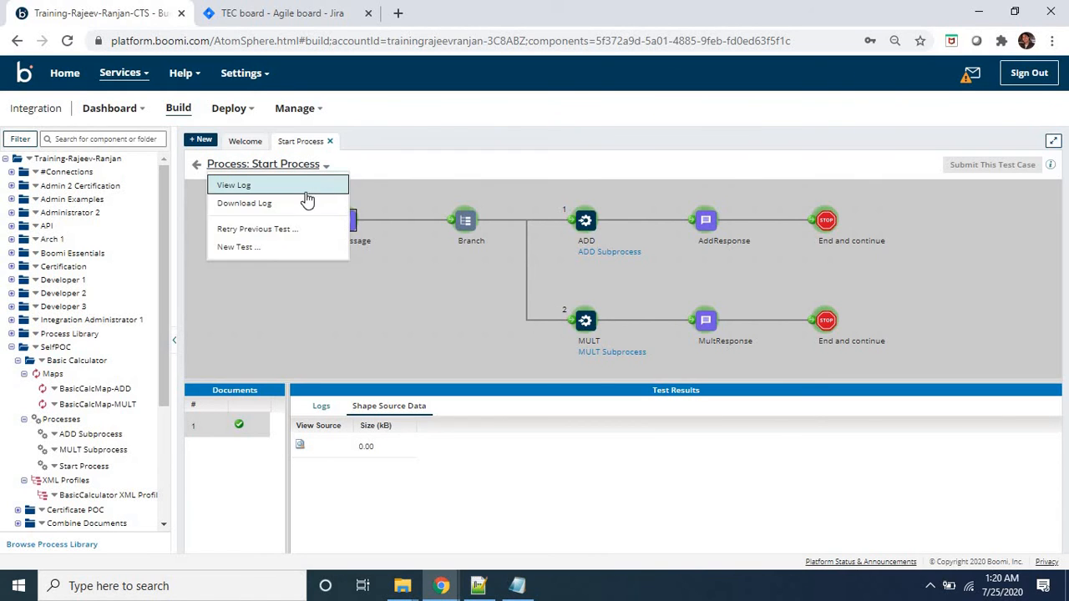
{"action": "left_click", "coordinate": [304, 185]}
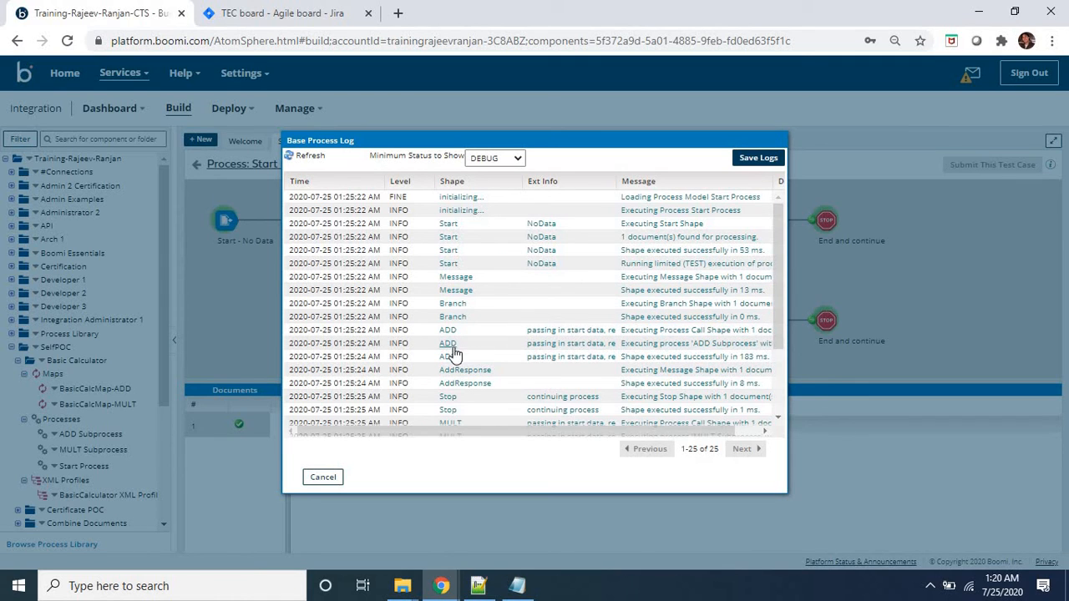
{"action": "scroll", "coordinate": [454, 357], "scroll_direction": "down", "scroll_amount": 1}
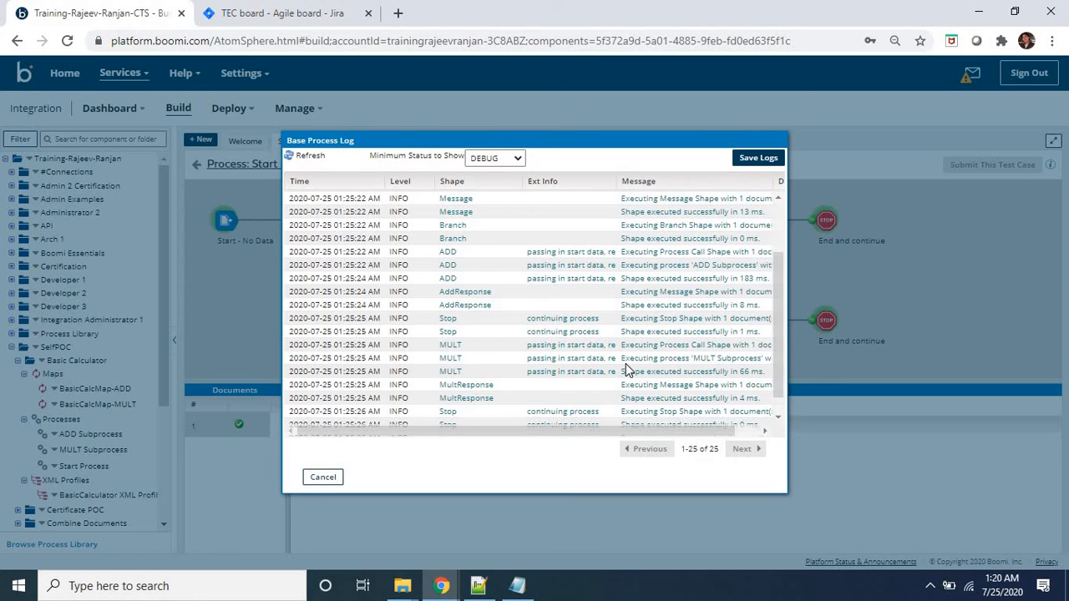
{"action": "scroll", "coordinate": [626, 371], "scroll_direction": "down", "scroll_amount": 1}
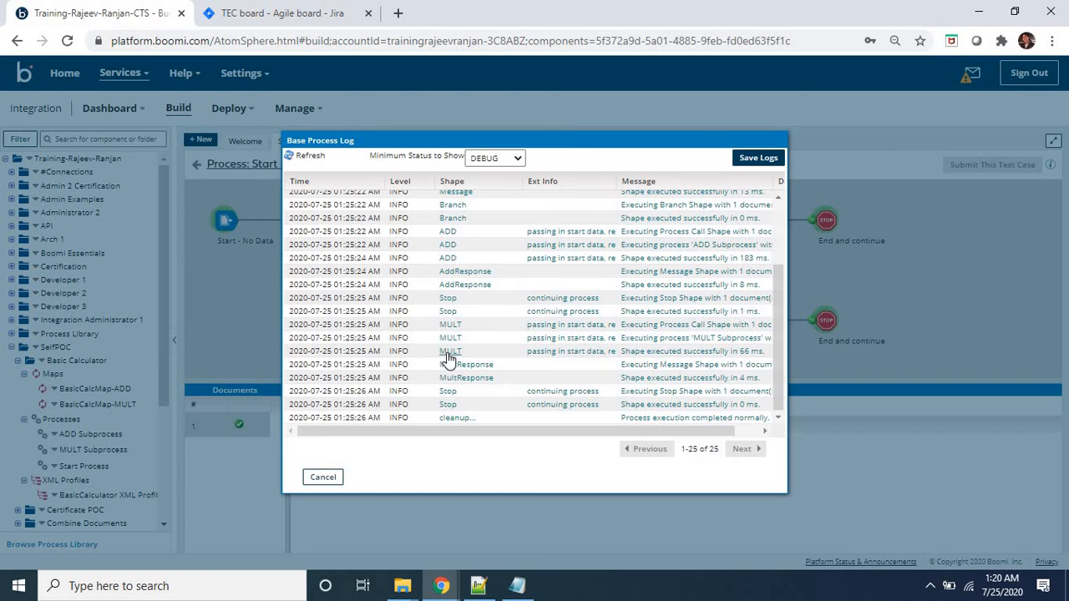
{"action": "scroll", "coordinate": [449, 357], "scroll_direction": "up", "scroll_amount": 3}
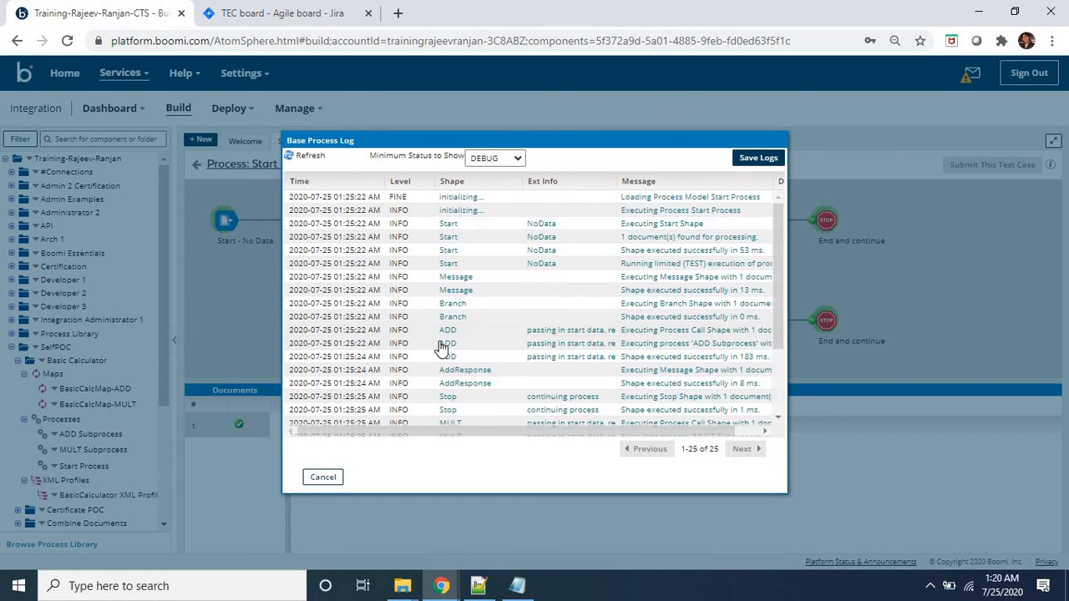
{"action": "scroll", "coordinate": [443, 355], "scroll_direction": "down", "scroll_amount": 3}
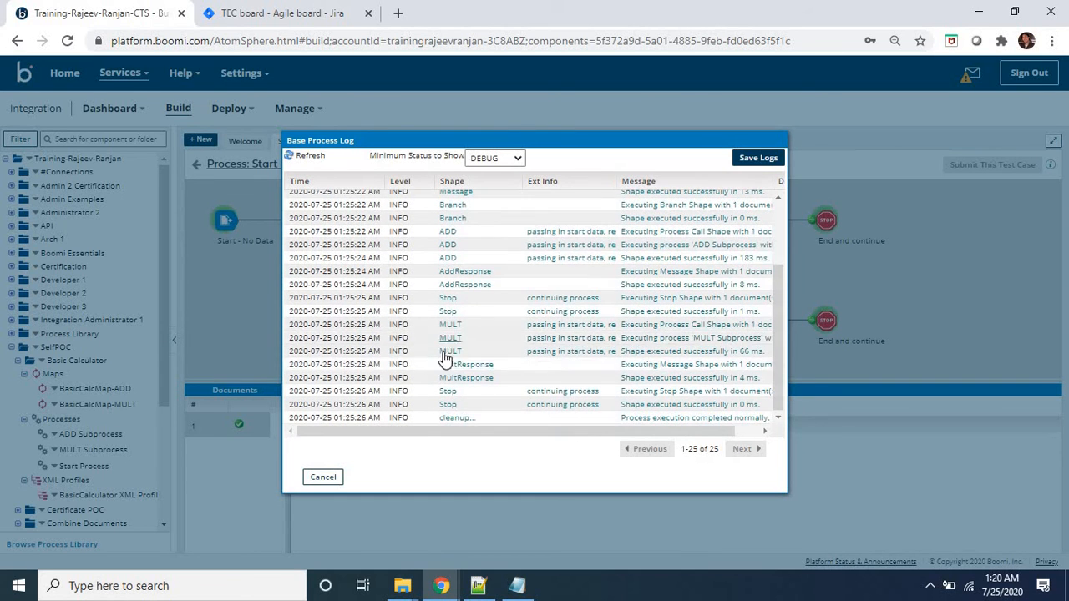
{"action": "left_click", "coordinate": [323, 478]}
View the Branch shape's source document, examine its operand1 and operand2 elements, and close the document
{"action": "left_click", "coordinate": [704, 231]}
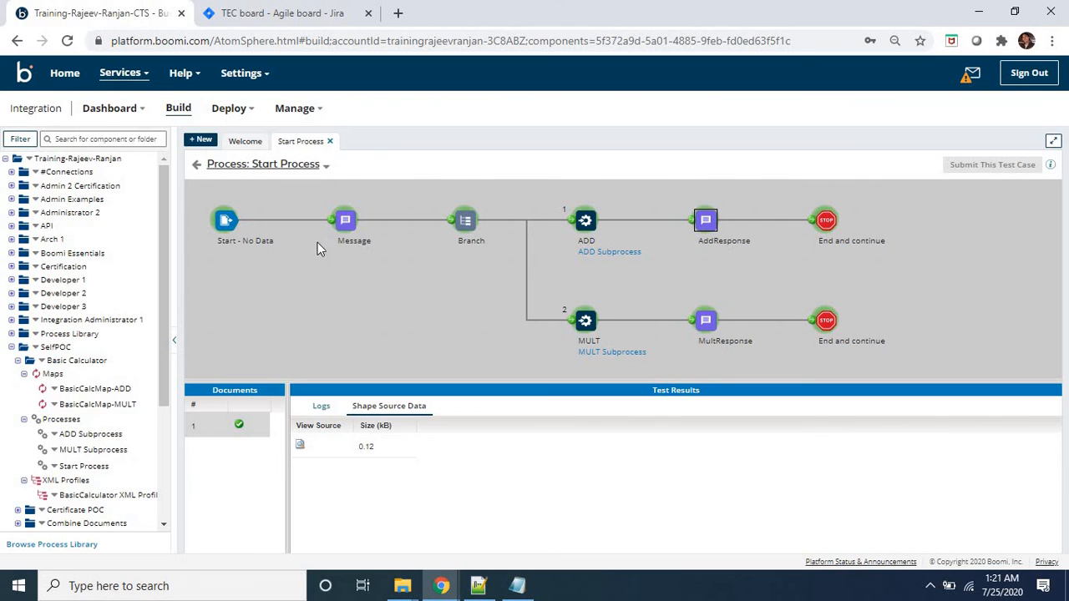
{"action": "left_click", "coordinate": [339, 218]}
{"action": "left_click", "coordinate": [465, 221]}
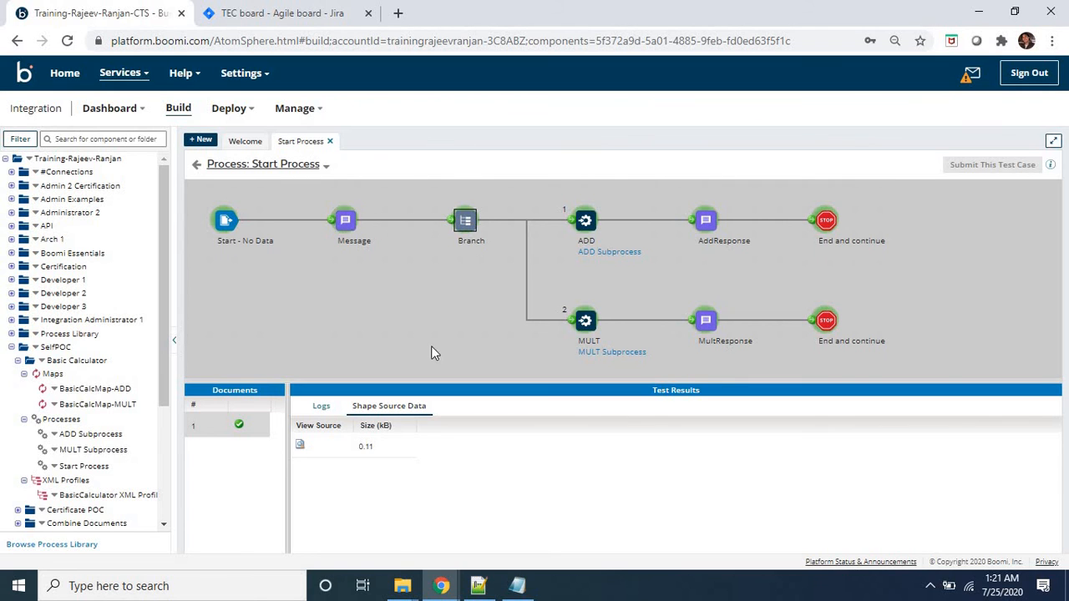
{"action": "left_click", "coordinate": [300, 446]}
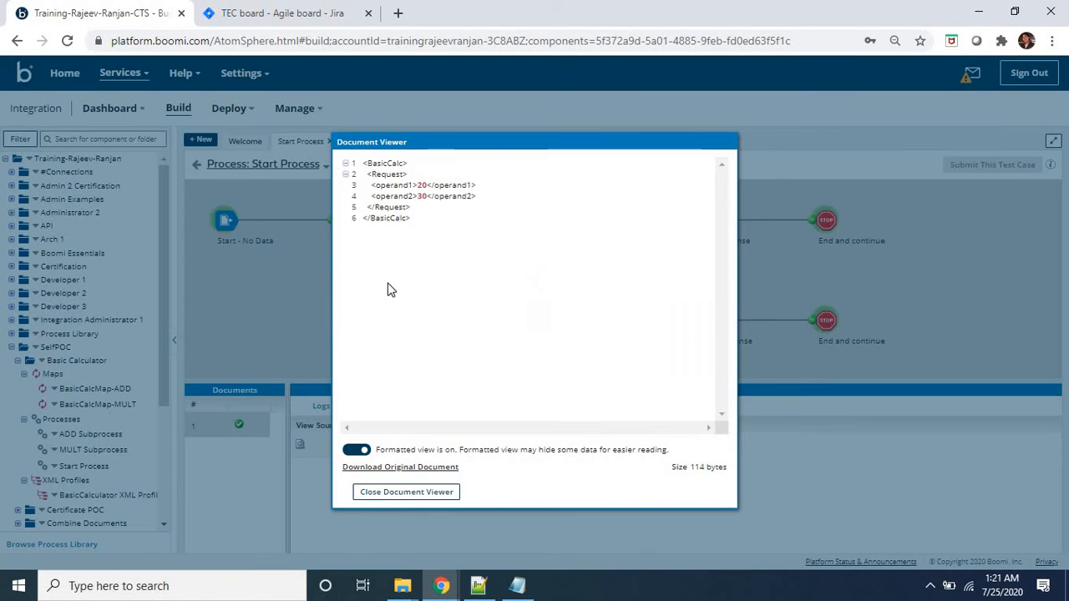
{"action": "double_click", "coordinate": [422, 186]}
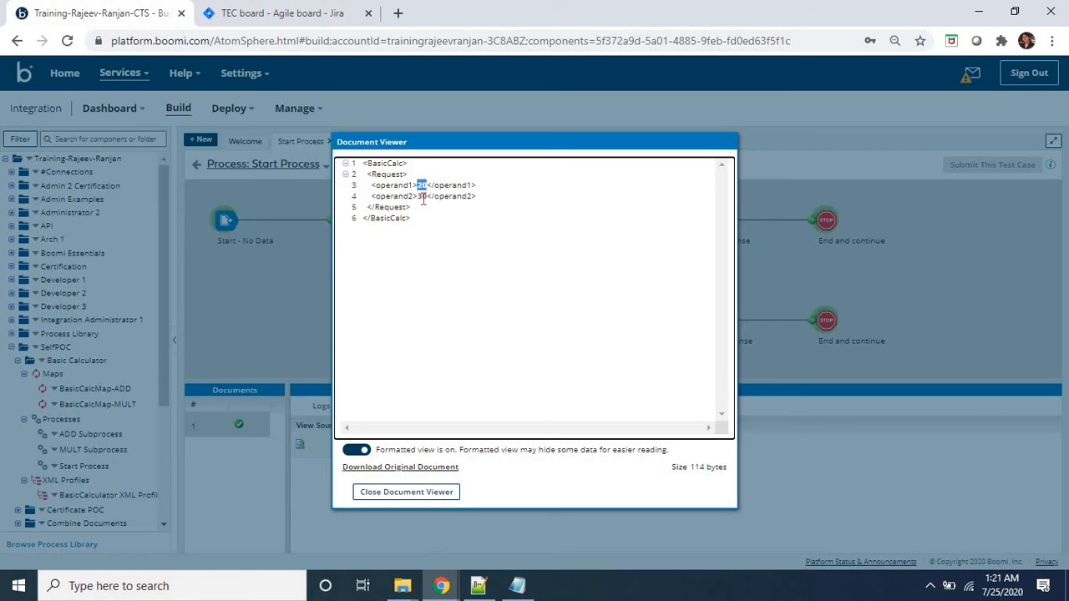
{"action": "double_click", "coordinate": [422, 195]}
{"action": "double_click", "coordinate": [421, 196]}
{"action": "left_click_drag", "start_coordinate": [373, 185], "coordinate": [524, 208]}
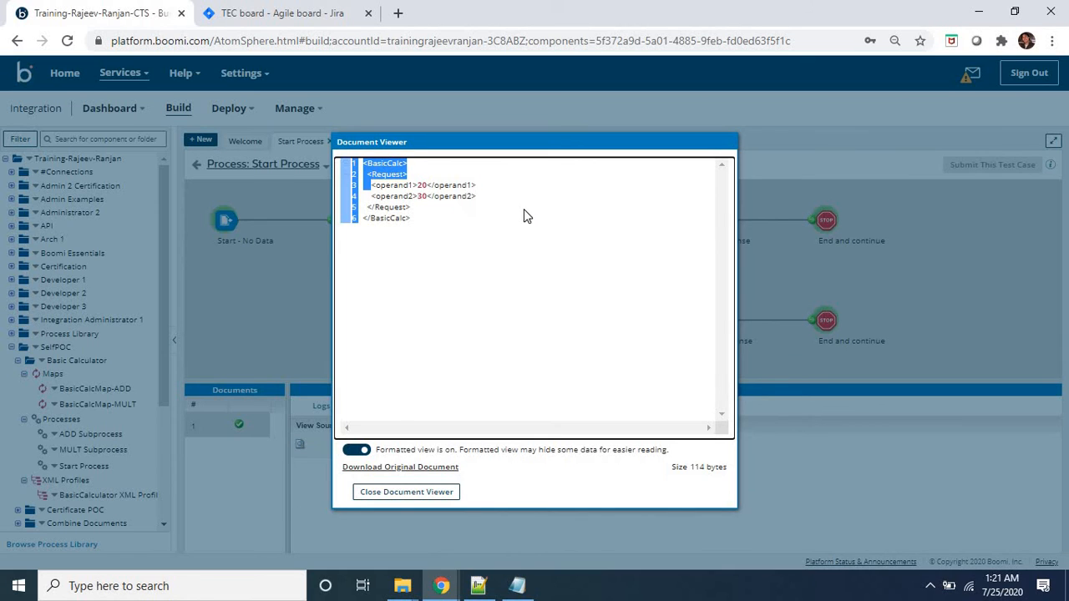
{"action": "left_click", "coordinate": [383, 202]}
{"action": "left_click_drag", "start_coordinate": [372, 185], "coordinate": [493, 208]}
{"action": "left_click", "coordinate": [417, 491]}
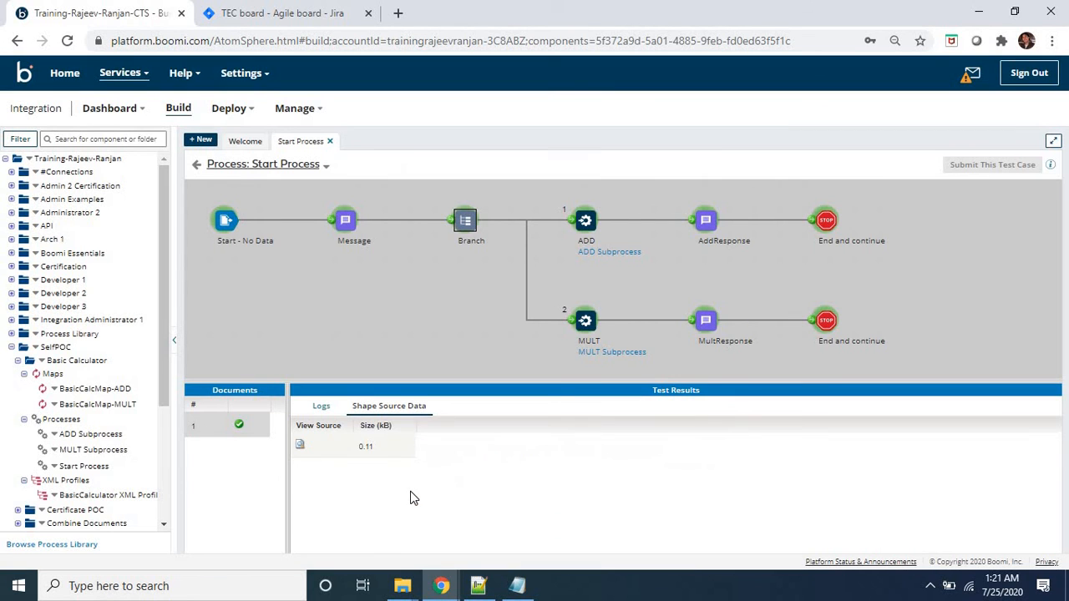
View the source documents of the AddResponse and MultResponse shapes to check each result element, closing each one
{"action": "left_click", "coordinate": [708, 226]}
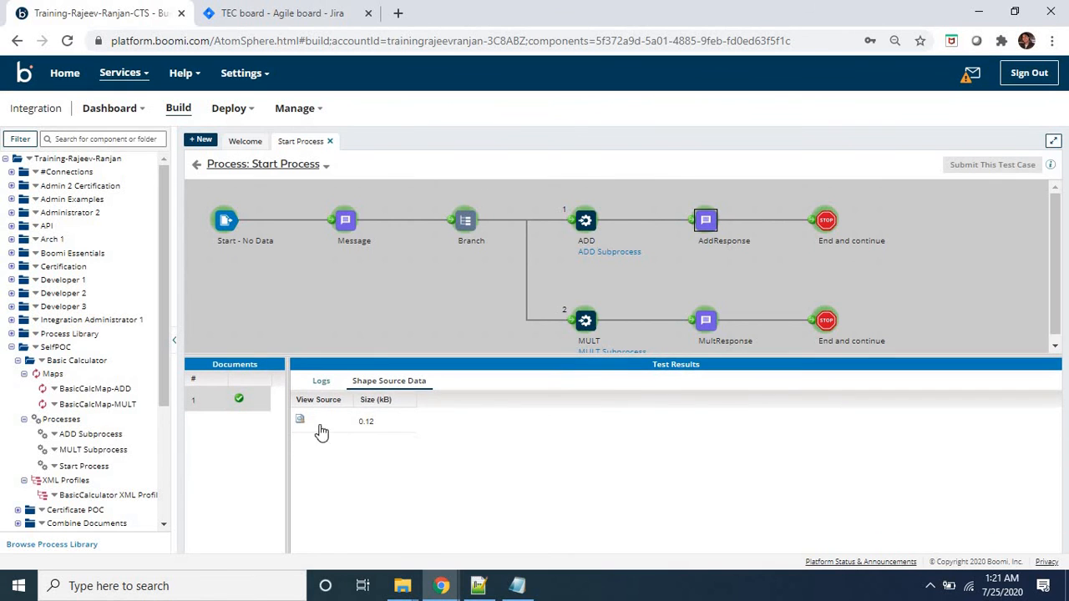
{"action": "left_click", "coordinate": [301, 420]}
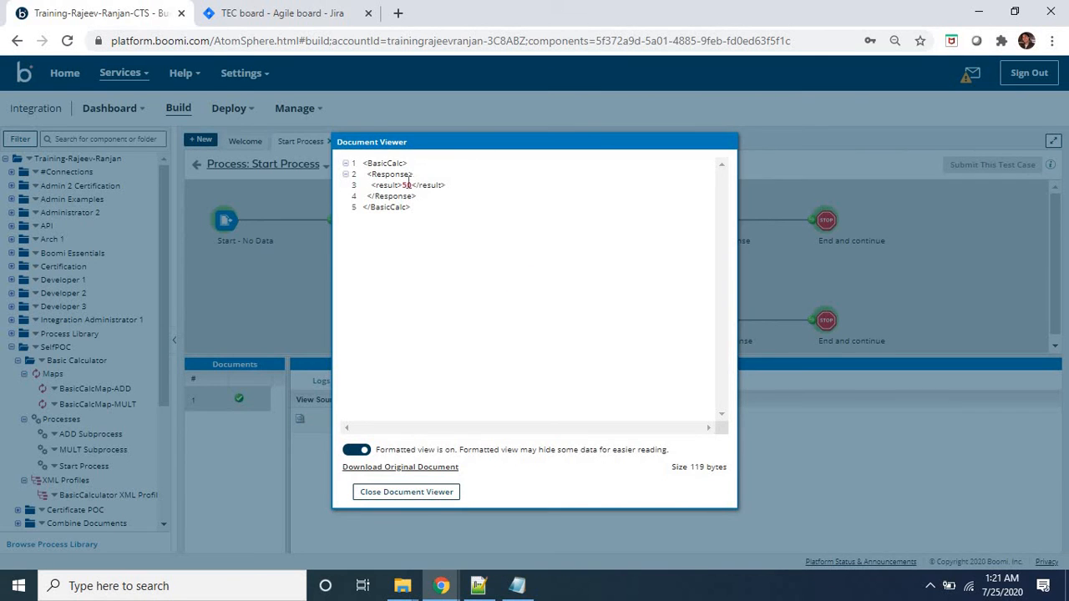
{"action": "left_click", "coordinate": [406, 492]}
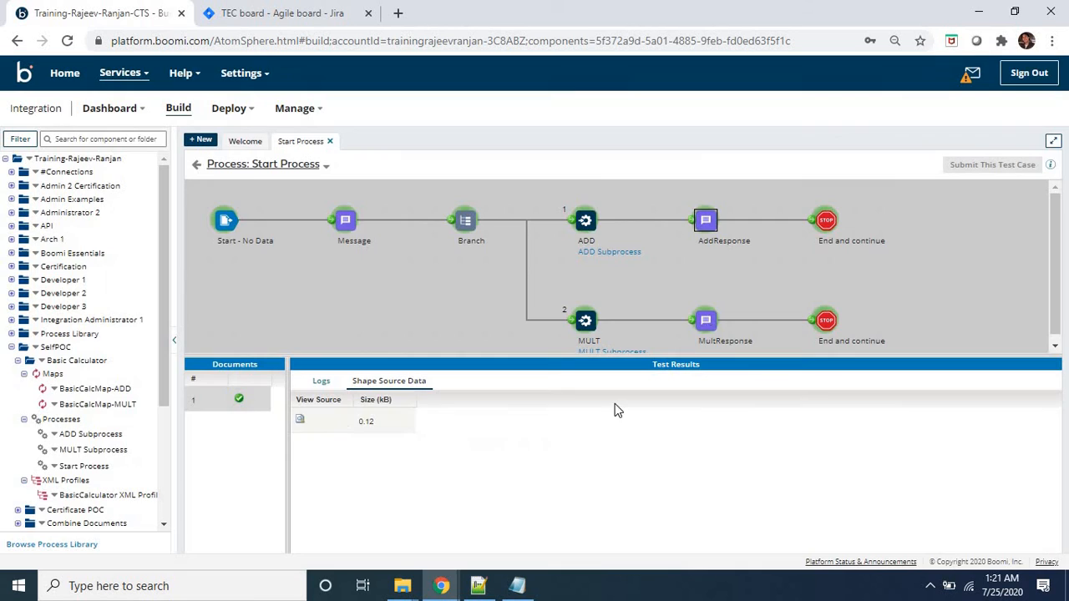
{"action": "left_click", "coordinate": [711, 331]}
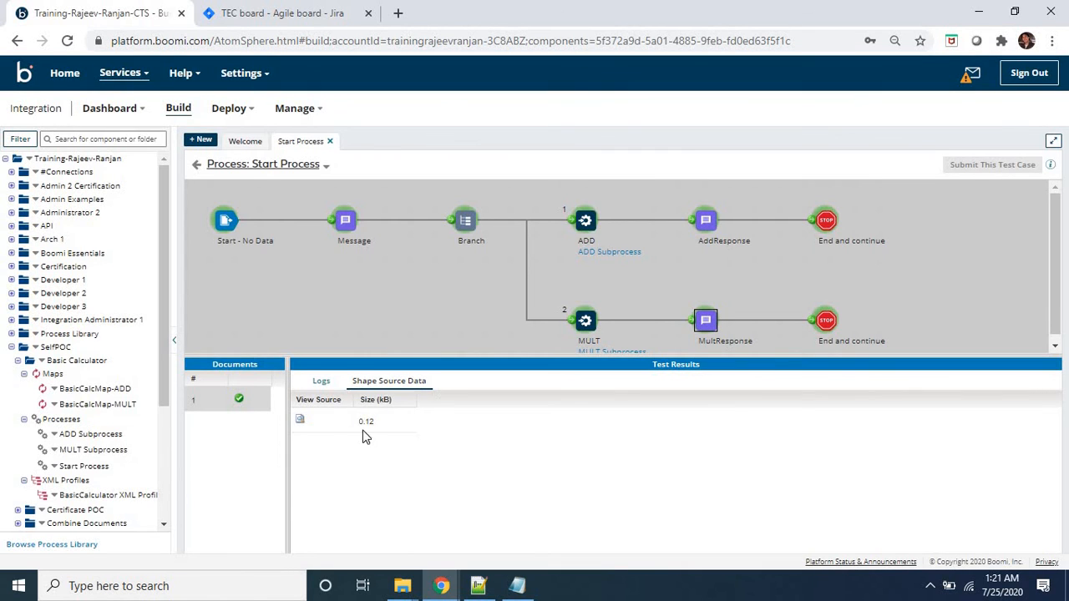
{"action": "left_click", "coordinate": [302, 420]}
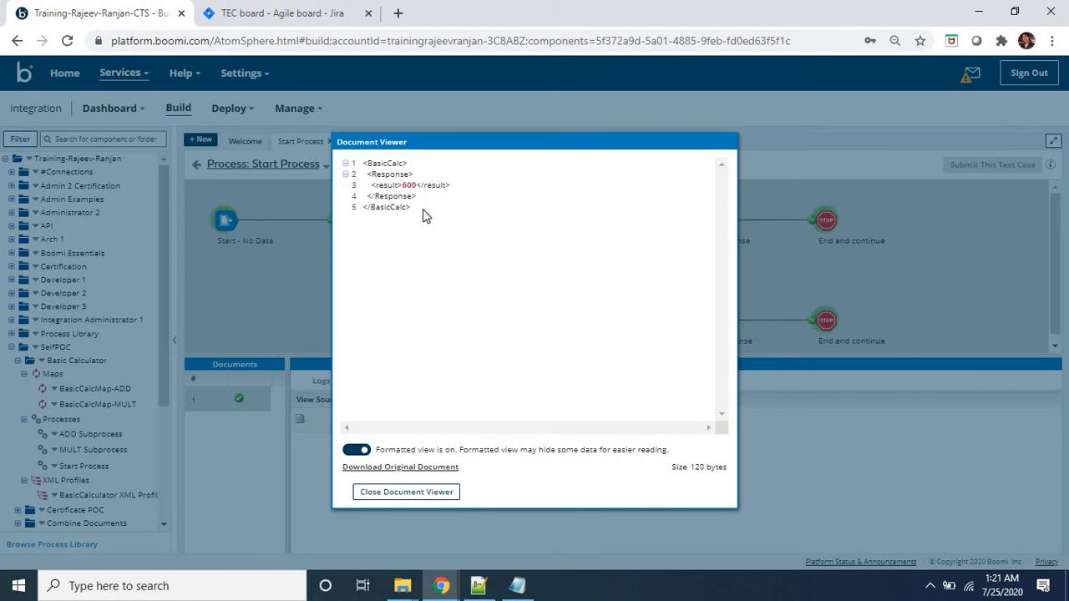
{"action": "double_click", "coordinate": [408, 185]}
{"action": "left_click", "coordinate": [424, 491]}
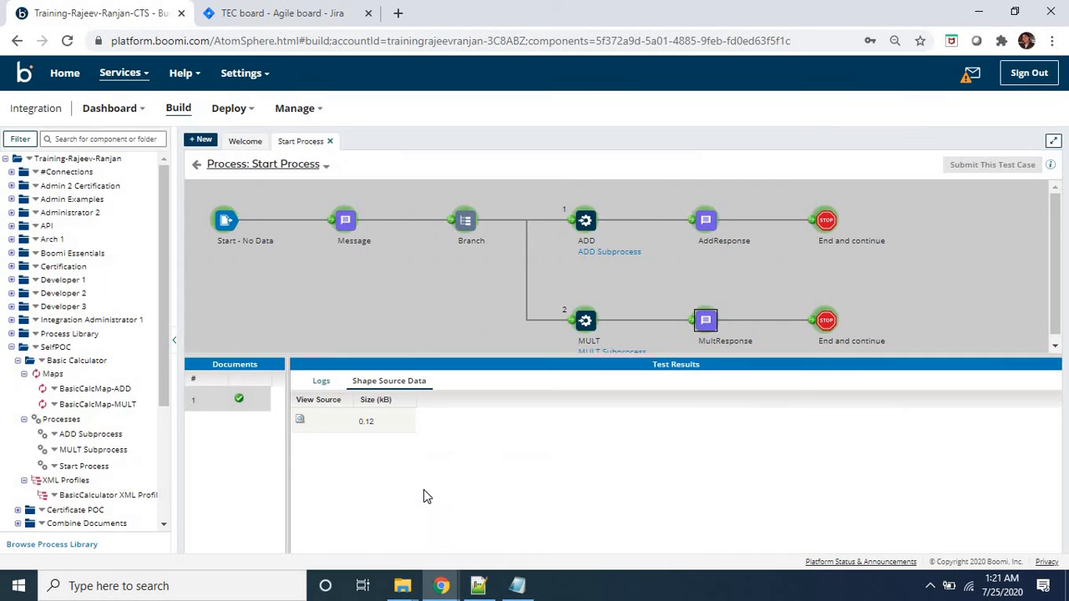
Go into the ADD shape's process call results and inspect the source document entering the BasicCalcMap-ADD map
{"action": "left_click", "coordinate": [584, 220]}
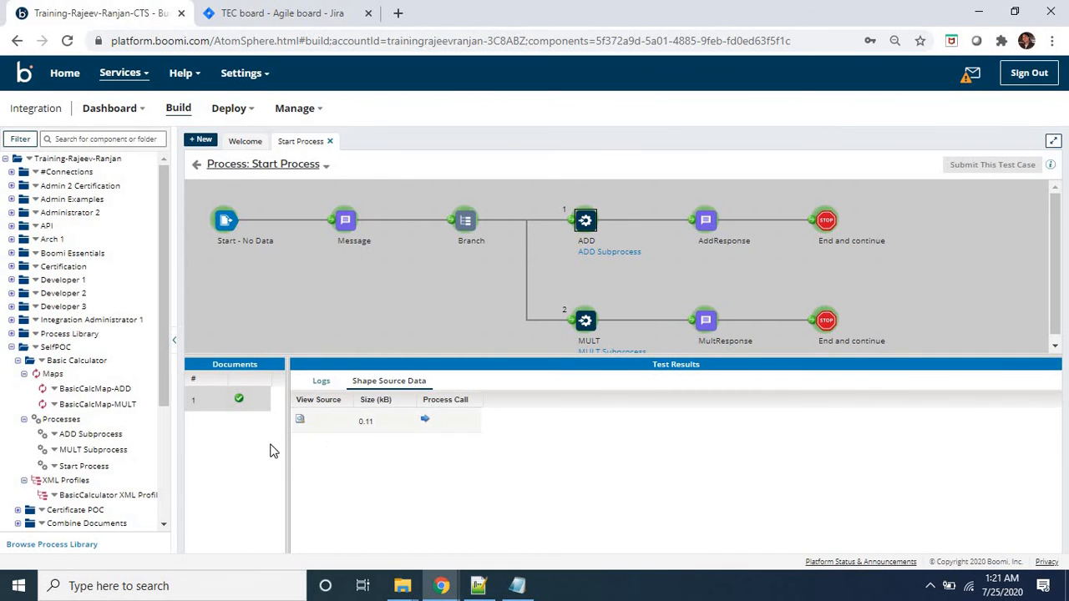
{"action": "left_click", "coordinate": [426, 422]}
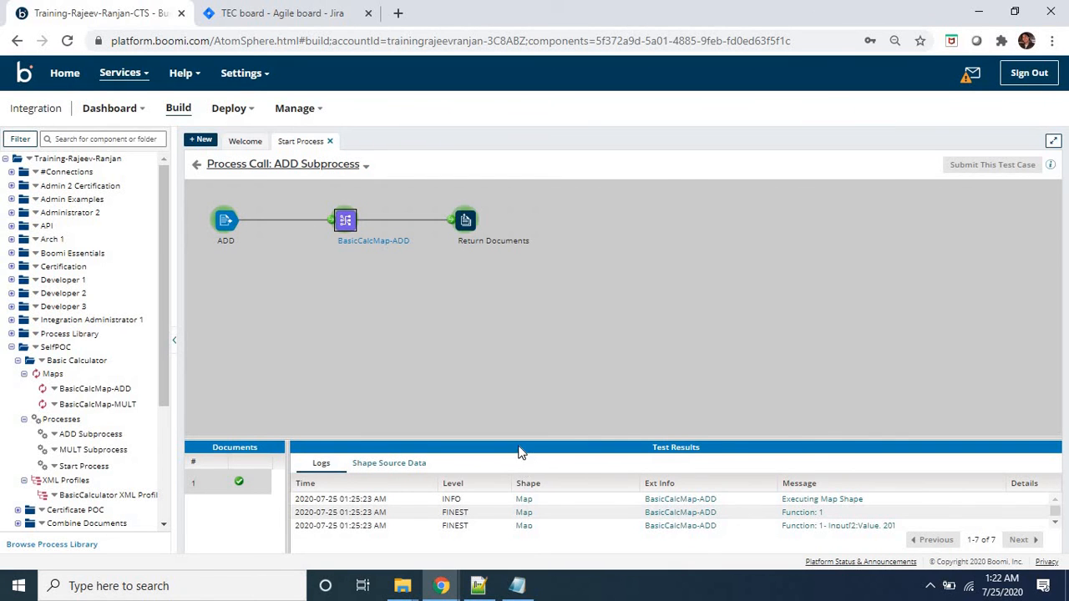
{"action": "left_click_drag", "start_coordinate": [521, 438], "coordinate": [534, 383]}
{"action": "left_click", "coordinate": [389, 408]}
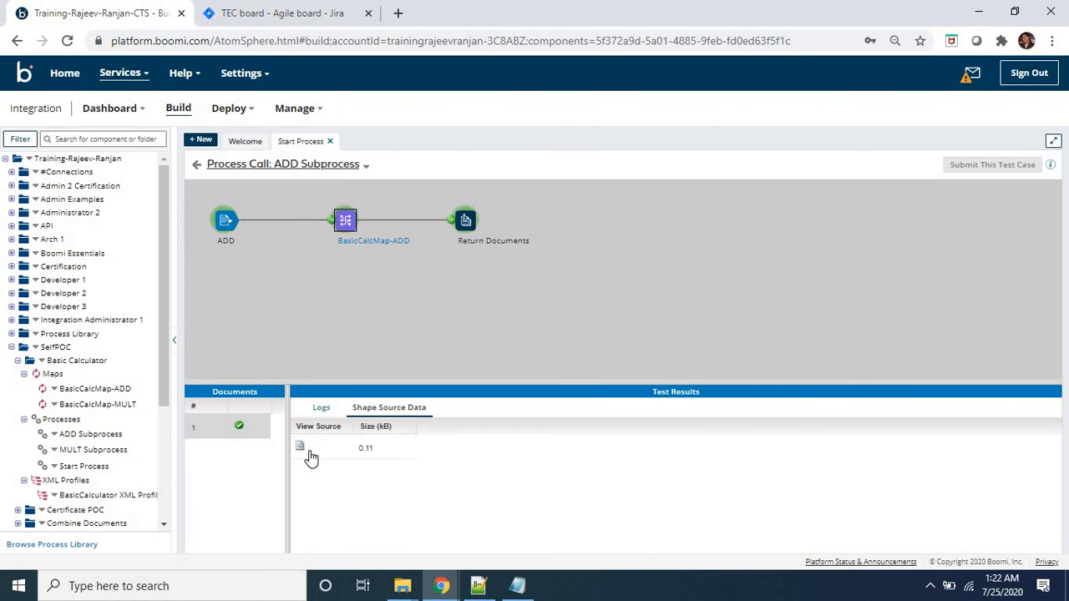
{"action": "left_click", "coordinate": [302, 448]}
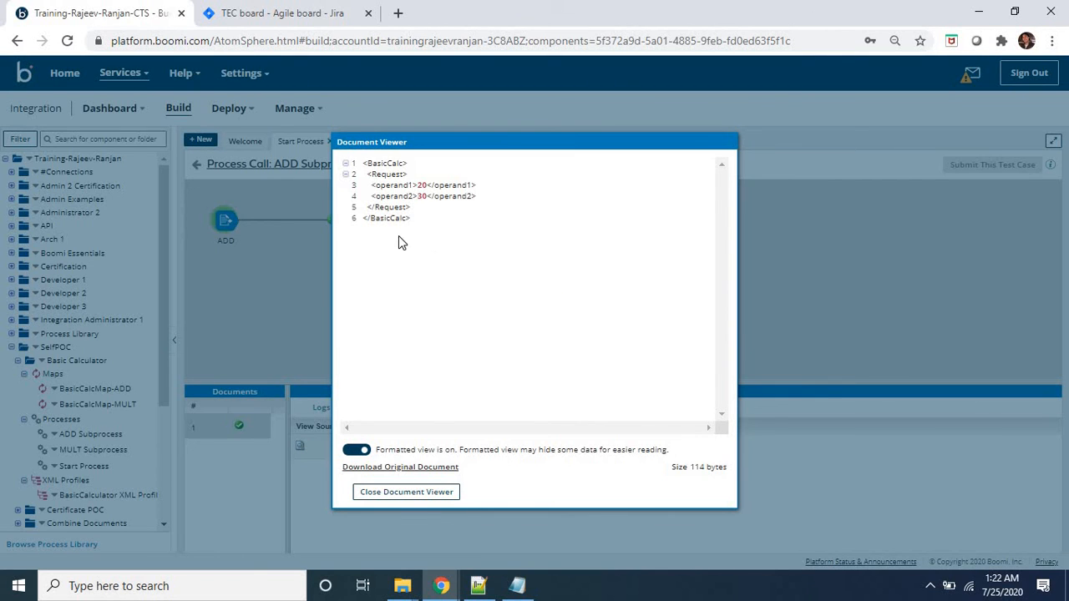
{"action": "left_click_drag", "start_coordinate": [402, 196], "coordinate": [386, 201]}
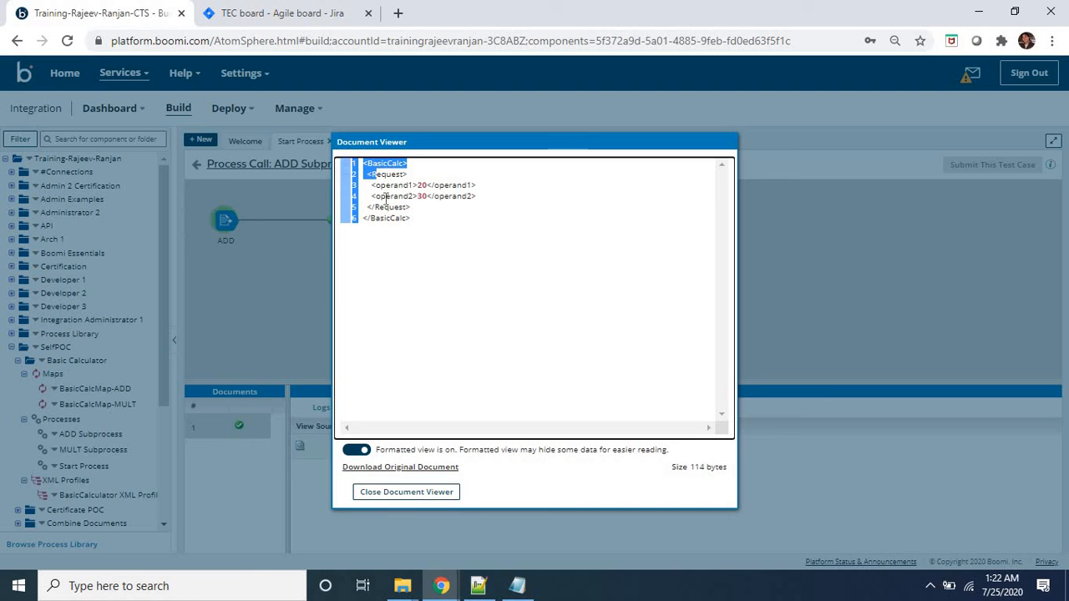
{"action": "left_click", "coordinate": [409, 493]}
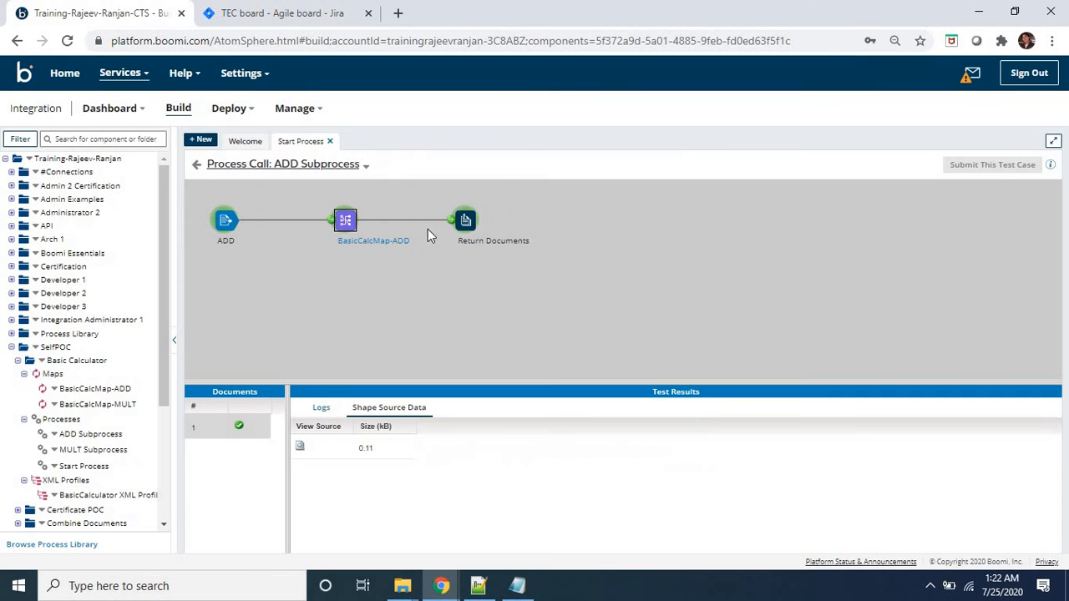
Inspect the response document reaching Return Documents in ADD Subprocess, close it, and go back to Start Process
{"action": "left_click", "coordinate": [469, 219]}
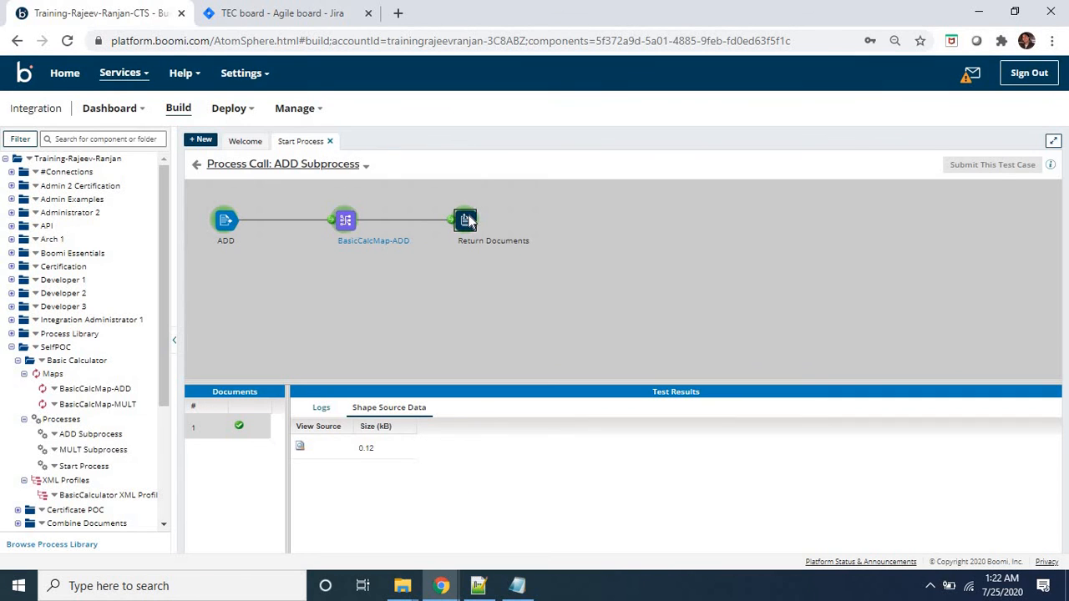
{"action": "left_click", "coordinate": [300, 446]}
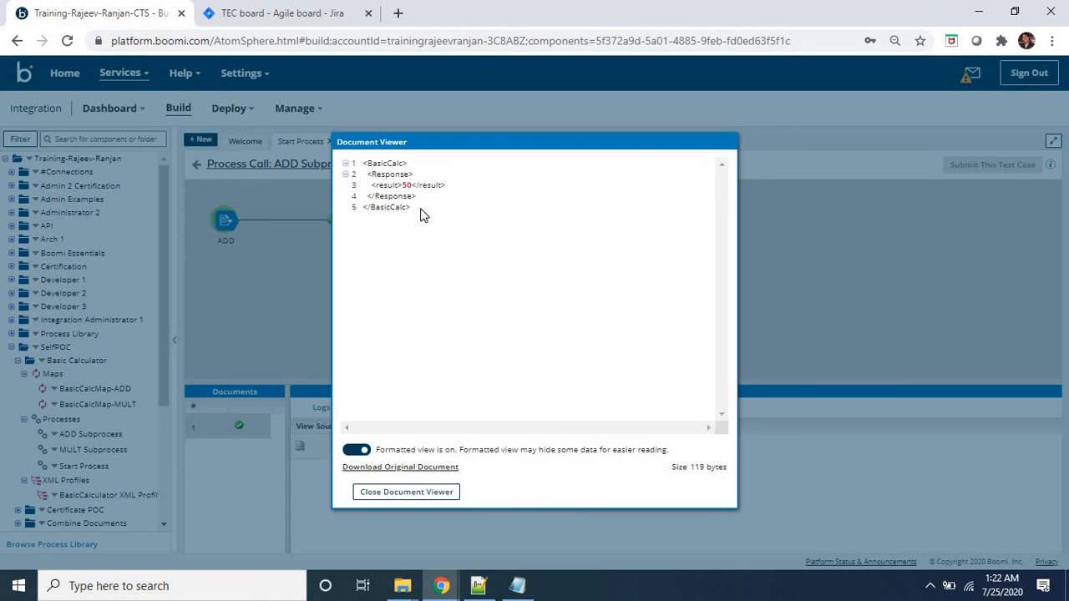
{"action": "mouse_move", "coordinate": [421, 209]}
{"action": "left_mouse_down"}
{"action": "mouse_move", "coordinate": [406, 193]}
{"action": "mouse_move", "coordinate": [428, 207]}
{"action": "left_mouse_up"}
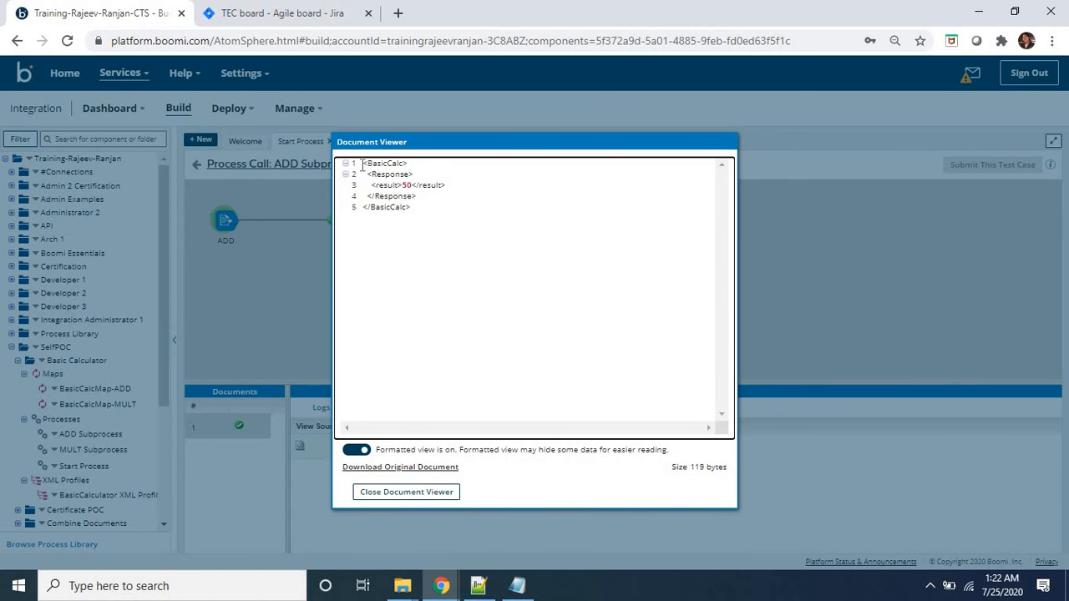
{"action": "left_click_drag", "start_coordinate": [363, 164], "coordinate": [423, 221]}
{"action": "left_click", "coordinate": [423, 222]}
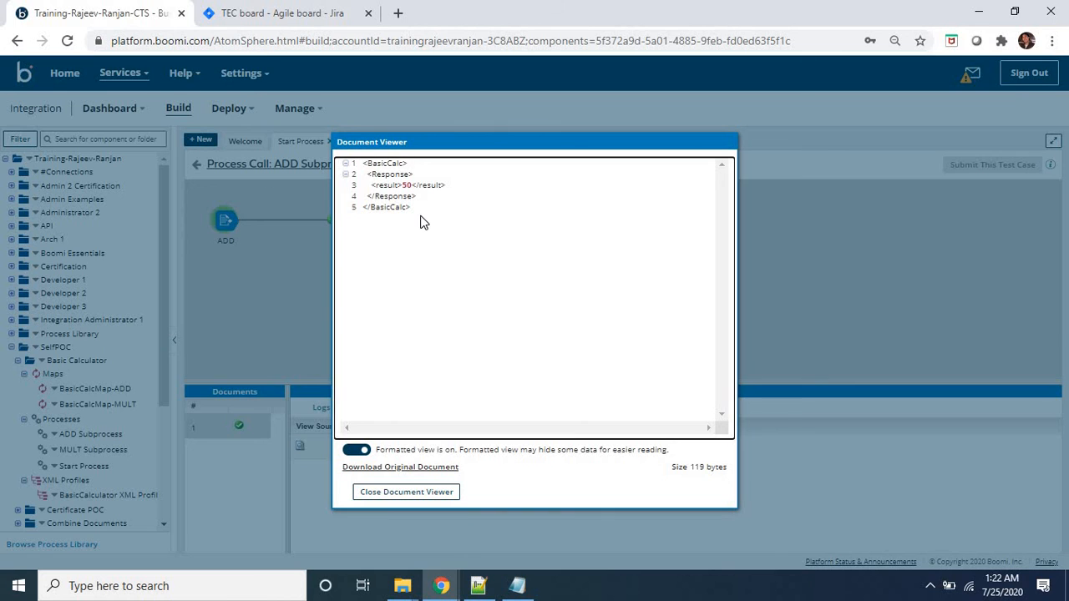
{"action": "left_click", "coordinate": [433, 494]}
{"action": "left_click", "coordinate": [198, 166]}
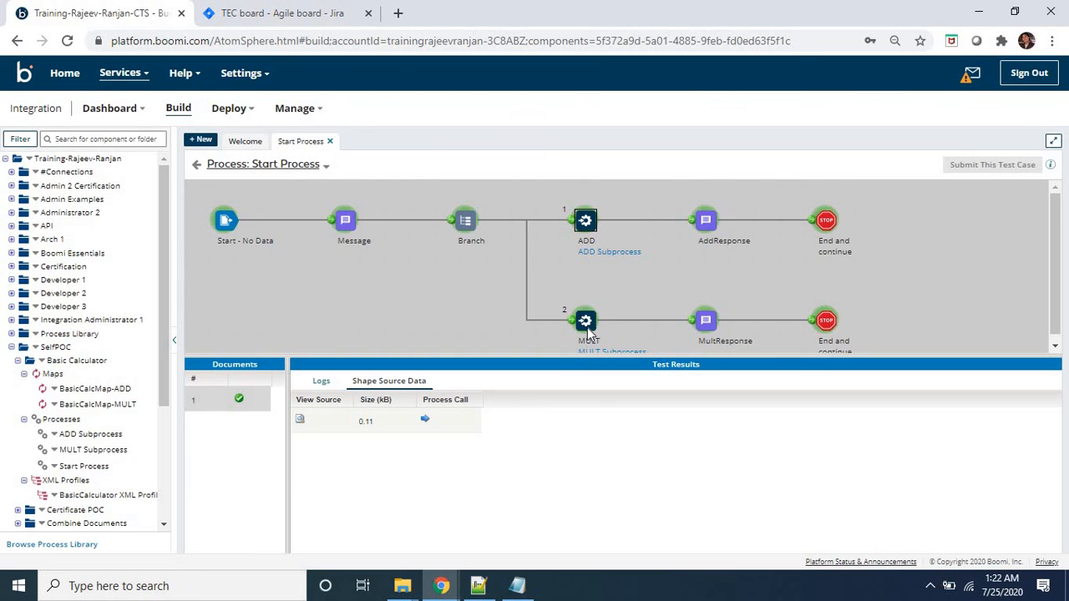
Go into the MULT shape's process call results, inspect the result reaching Return Documents, and go back to Start Process
{"action": "left_click", "coordinate": [587, 333]}
{"action": "left_click", "coordinate": [426, 421]}
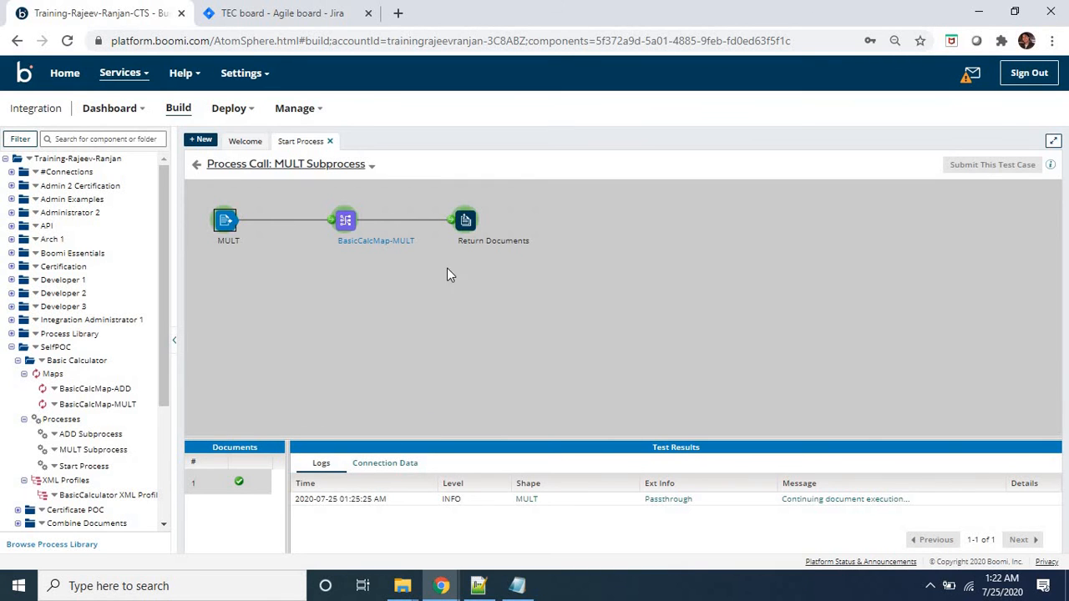
{"action": "left_click", "coordinate": [466, 218]}
{"action": "left_click", "coordinate": [406, 465]}
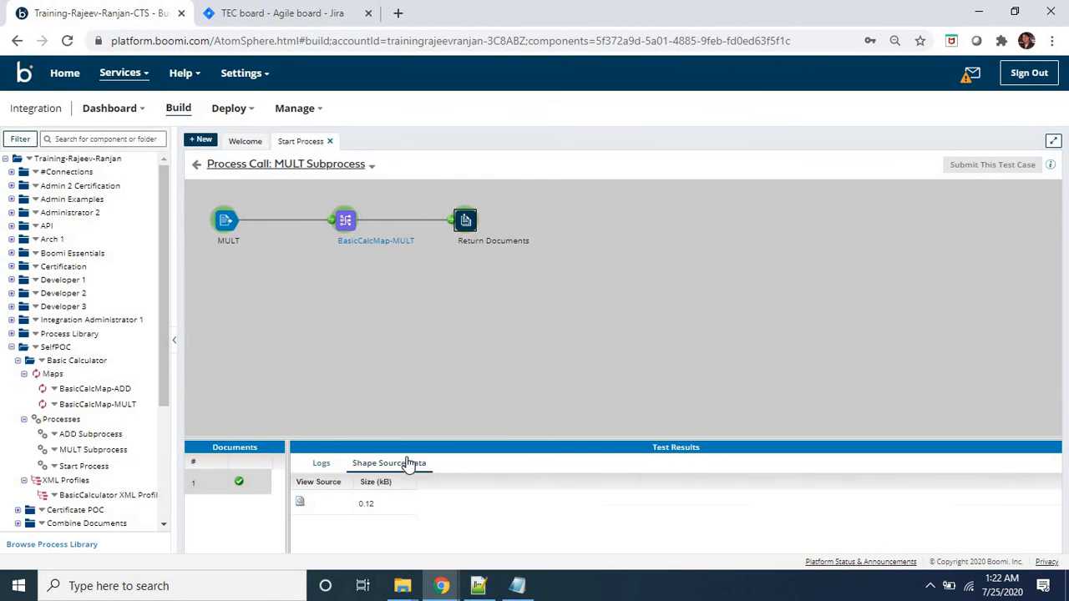
{"action": "left_click", "coordinate": [300, 502]}
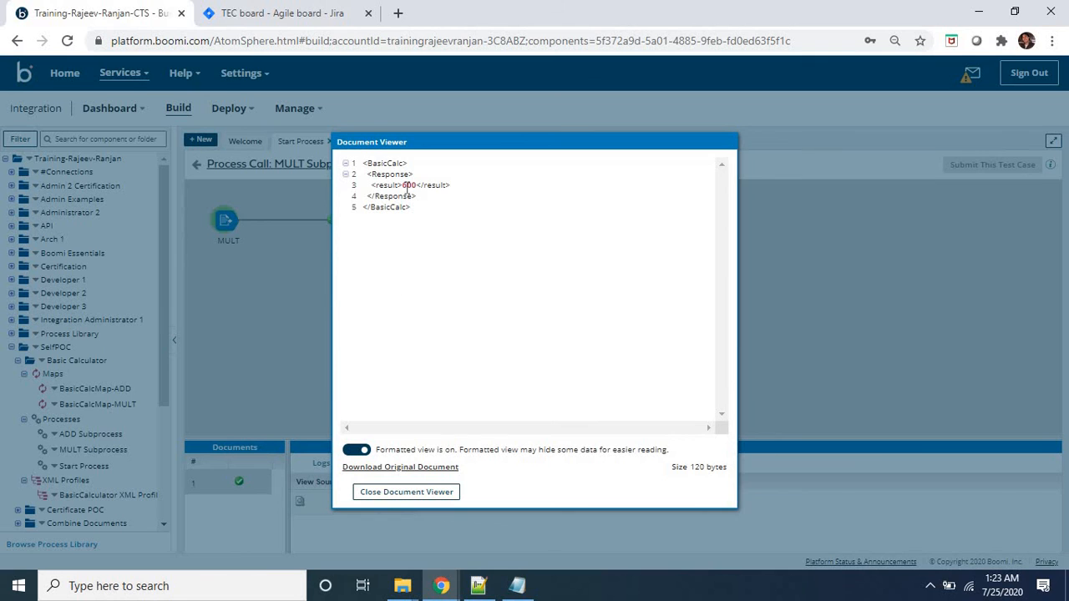
{"action": "double_click", "coordinate": [408, 184]}
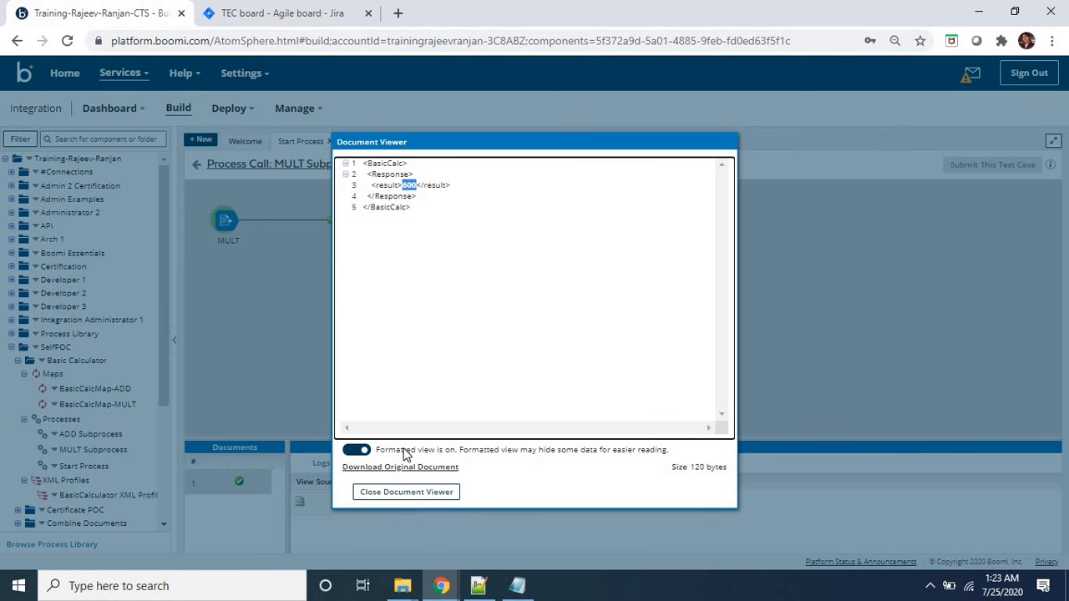
{"action": "left_click", "coordinate": [397, 493]}
{"action": "left_click", "coordinate": [196, 165]}
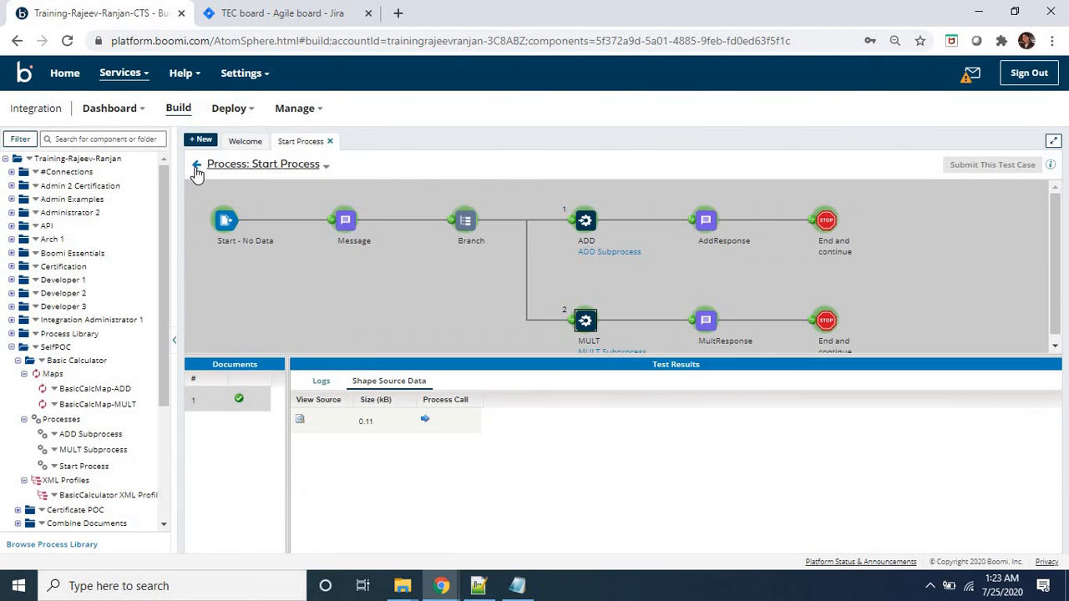